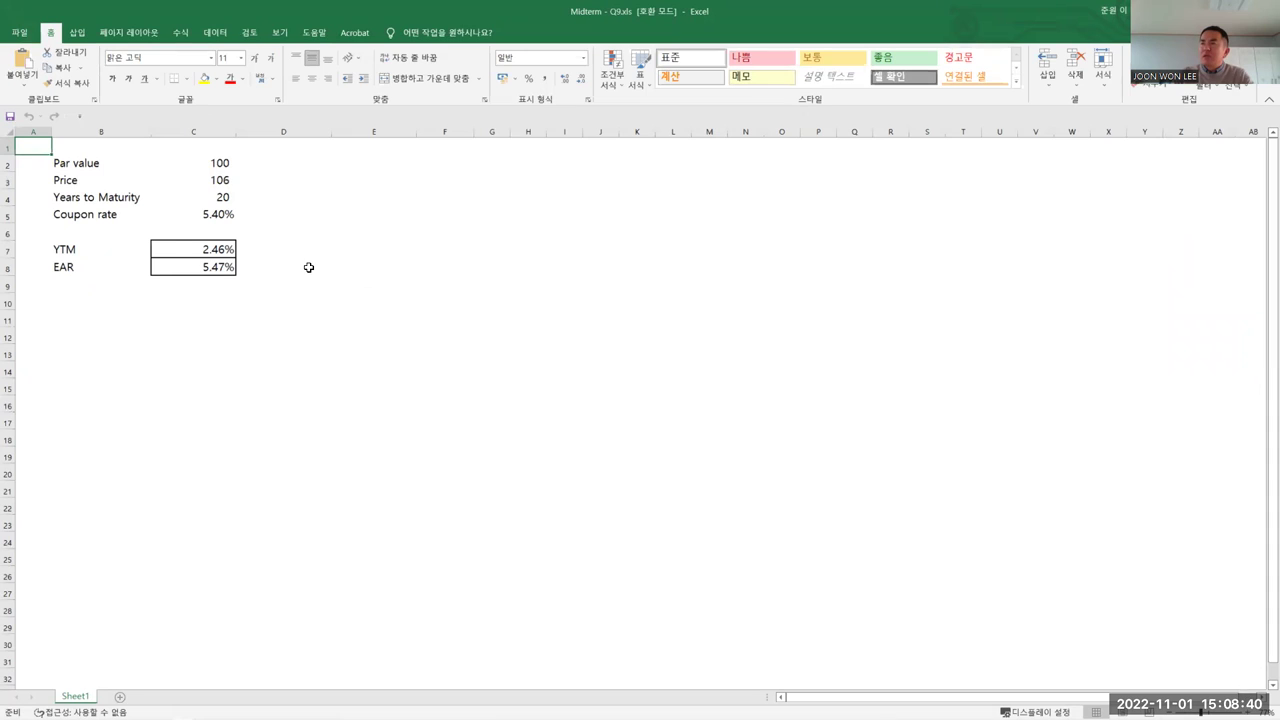
- Review the bond inputs in the Q9 sheet: par value, price, years to maturity and coupon rate
click(72, 167)
click(184, 371)
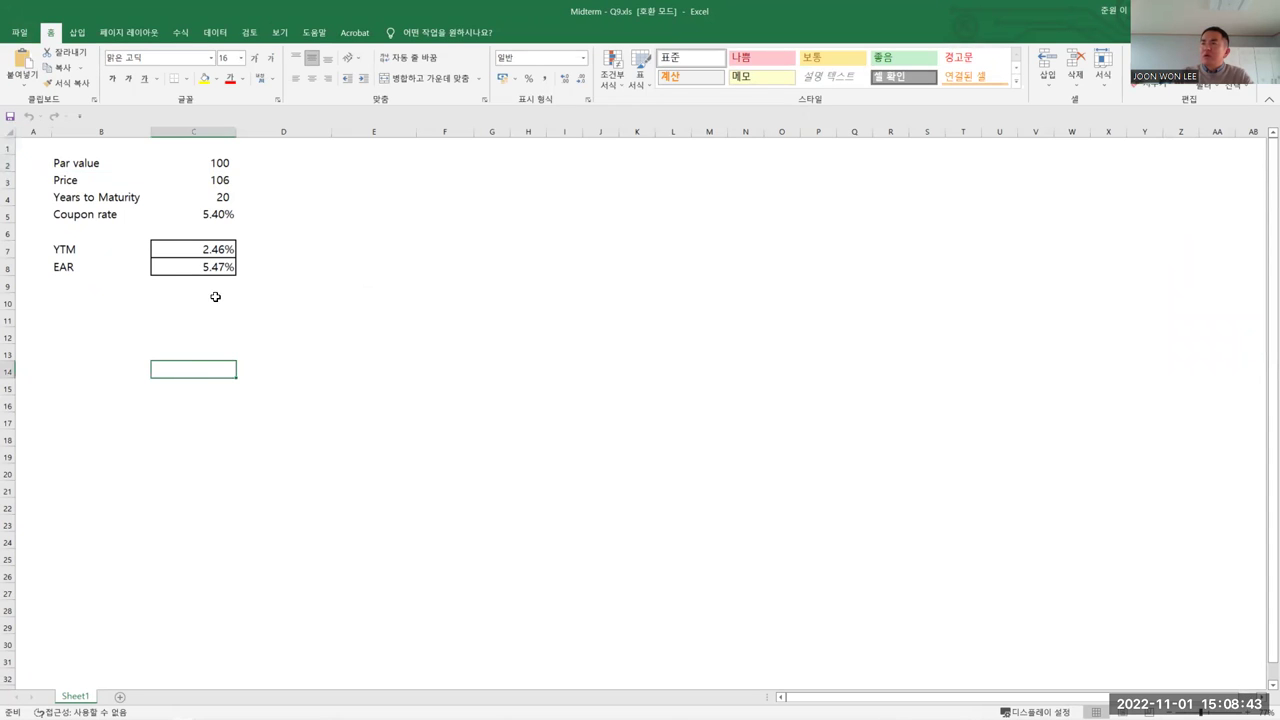
click(216, 164)
click(63, 183)
click(220, 176)
click(76, 194)
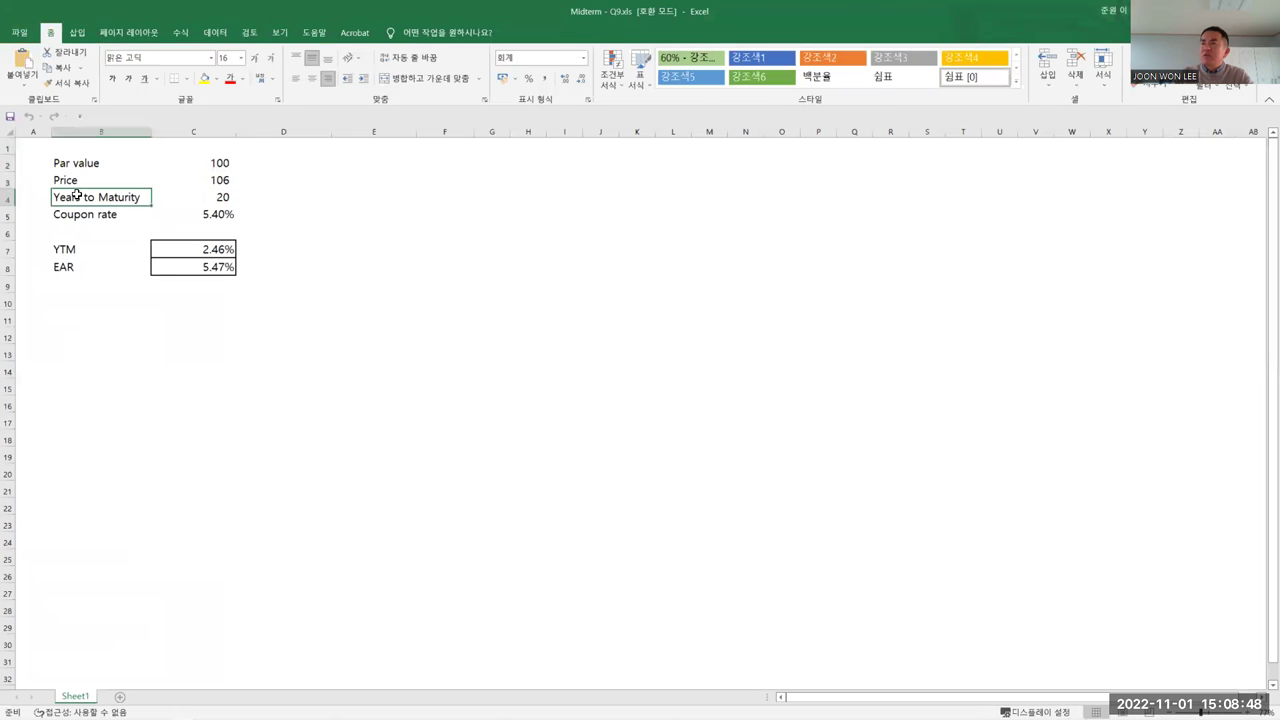
click(216, 196)
click(62, 212)
click(214, 216)
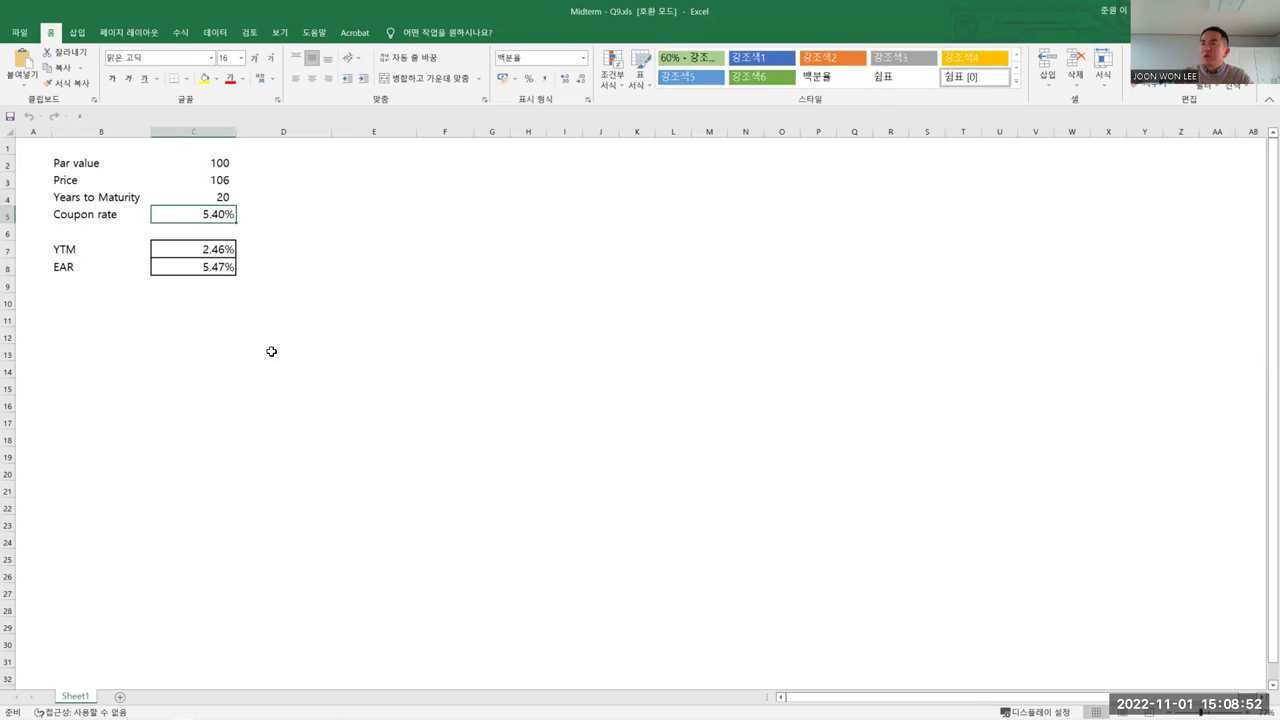
- Switch to the Lecture 17 PowerPoint, open the presentation embedded on the Midterm slide and browse to question 2
click(137, 711)
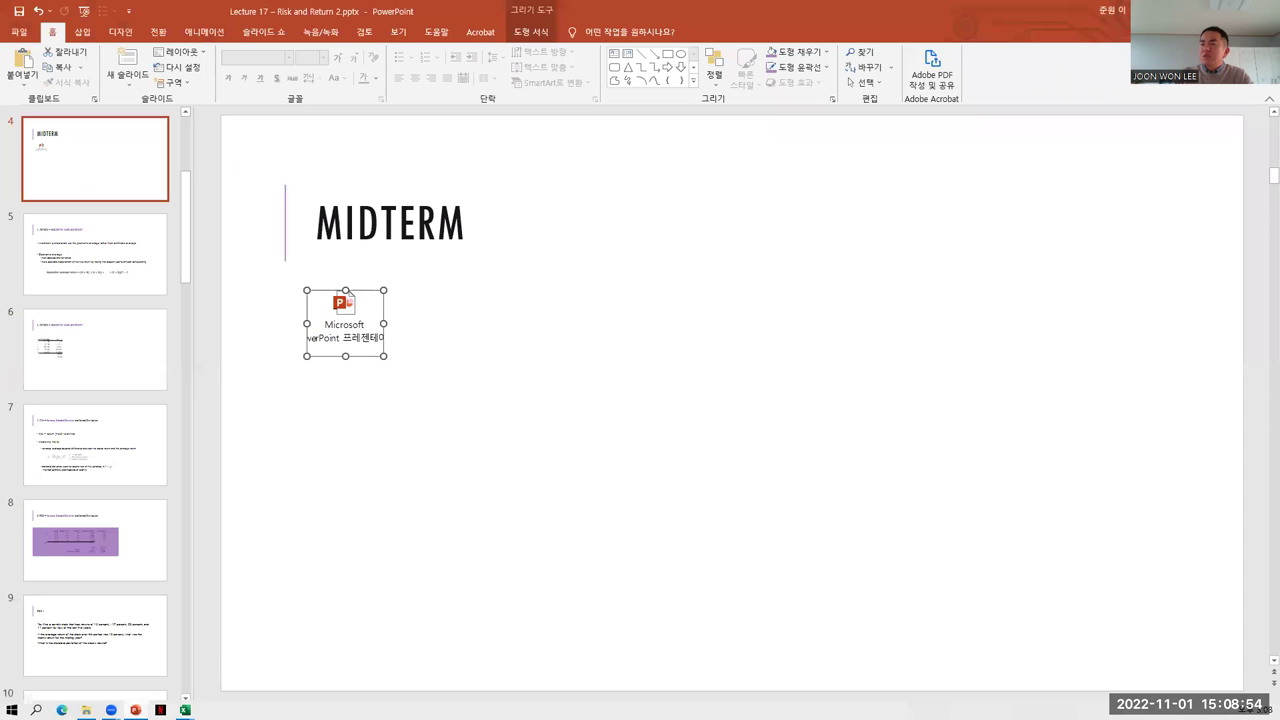
double_click(340, 310)
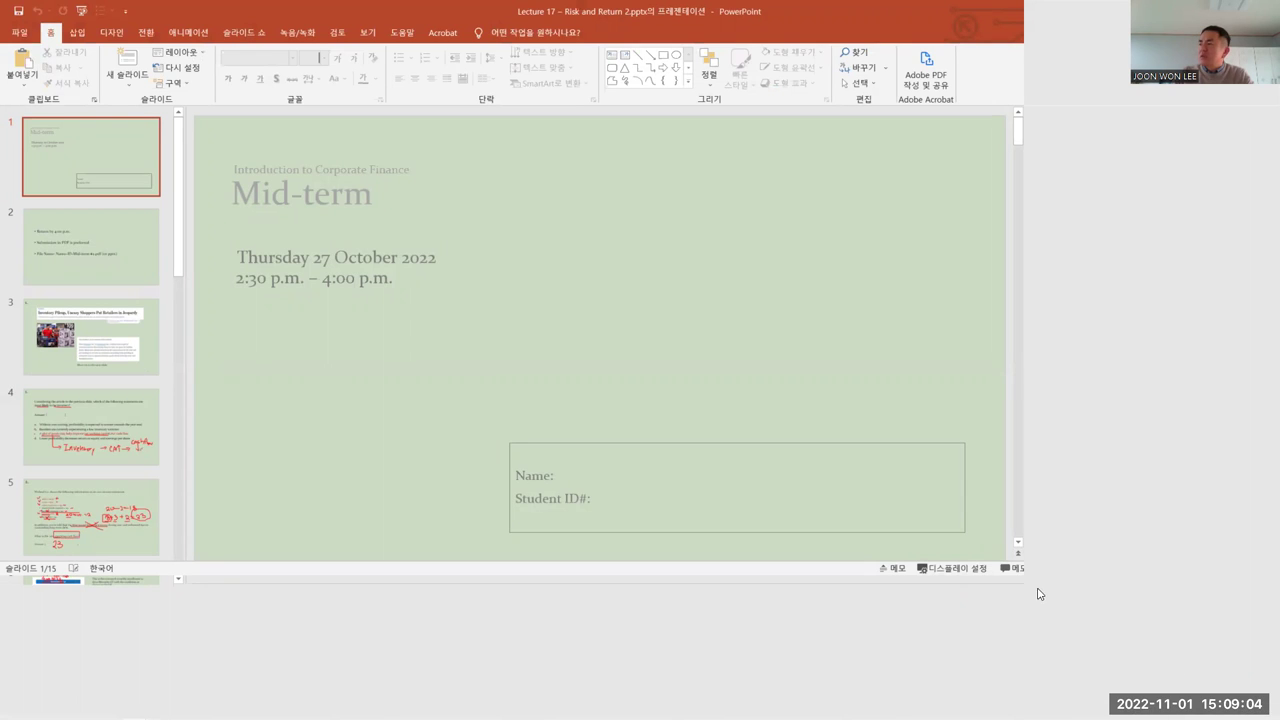
scroll(1021, 526, down, 3)
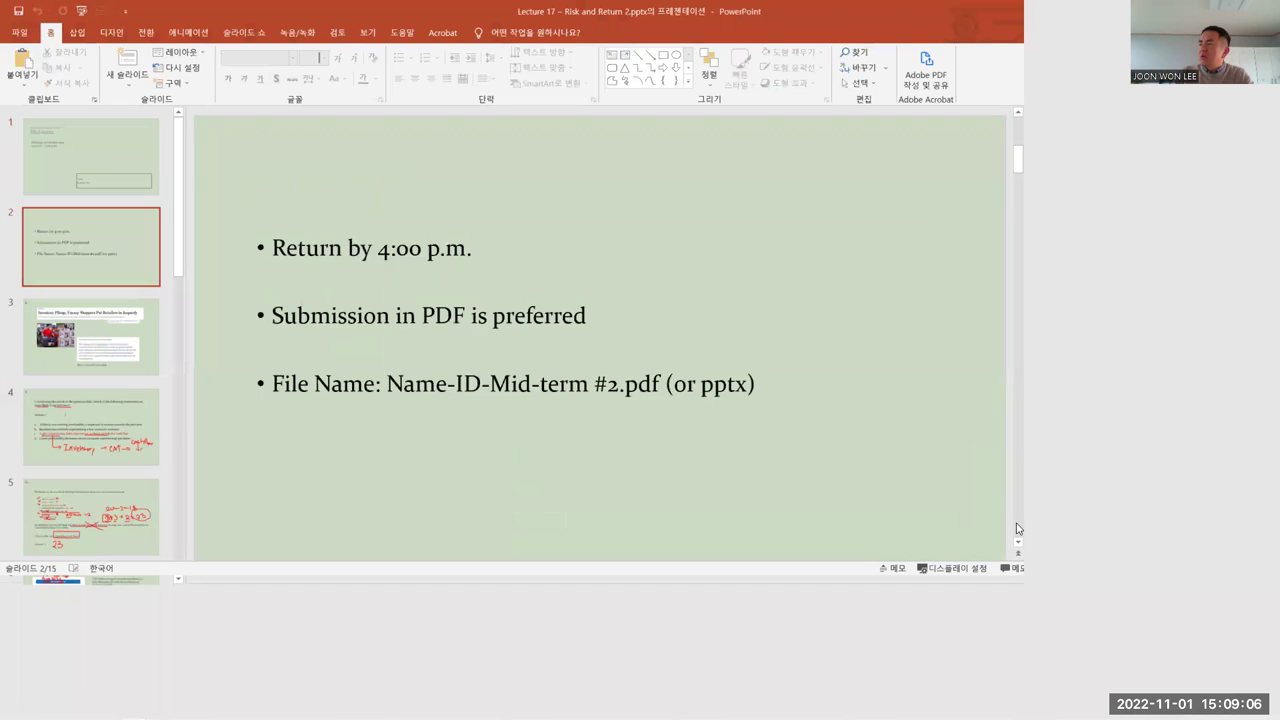
scroll(1017, 528, down, 1)
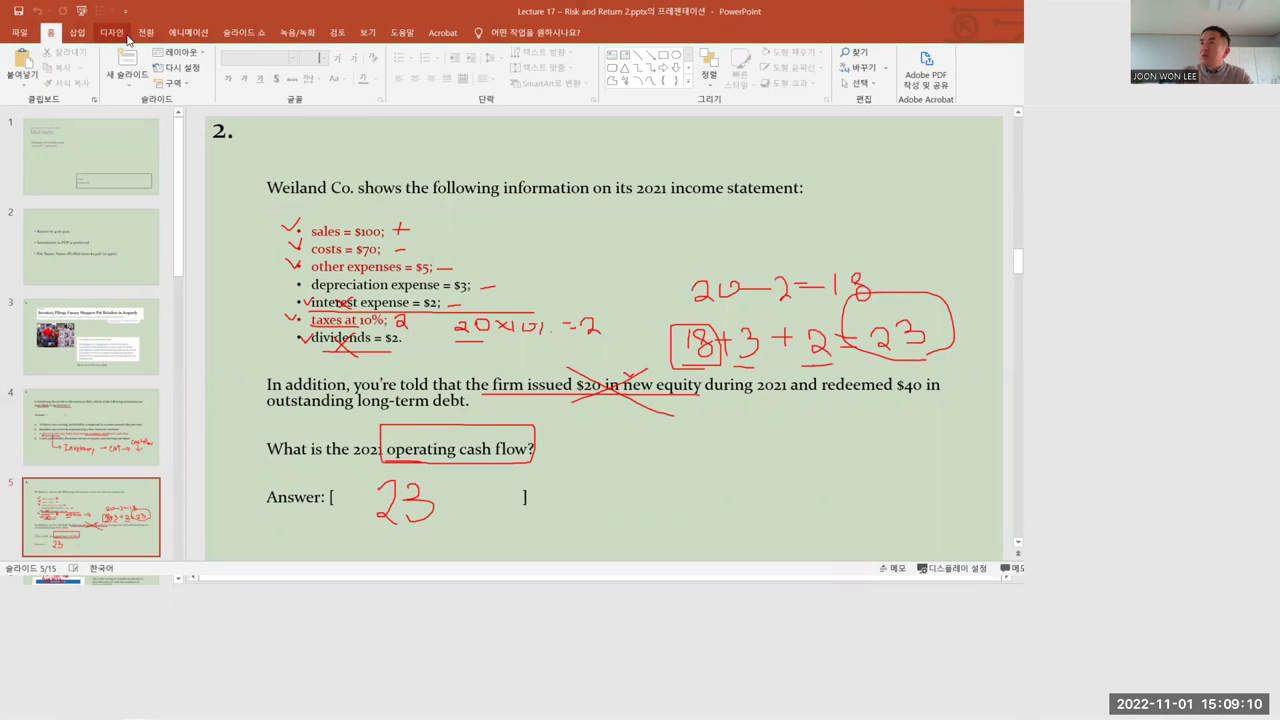
- Start the slide show from the current slide and advance to question 9 on the Parkway Void Co. bonds
click(244, 32)
click(64, 68)
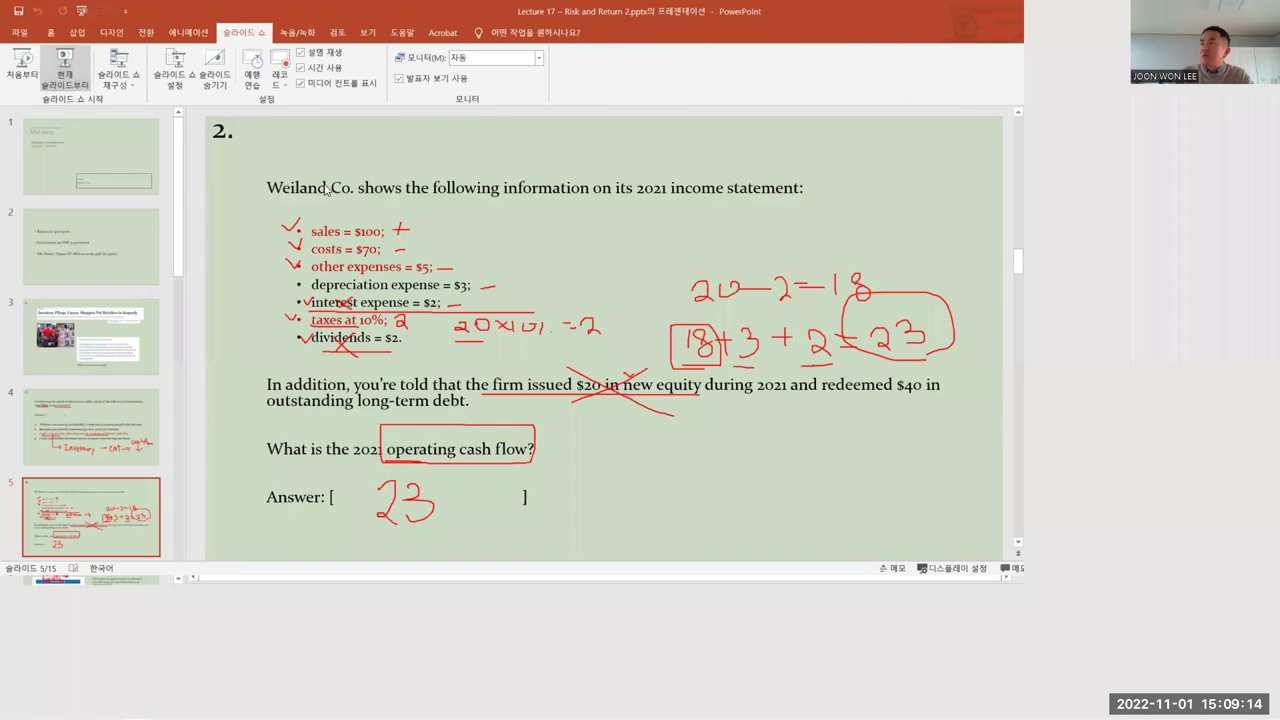
scroll(654, 534, down, 5)
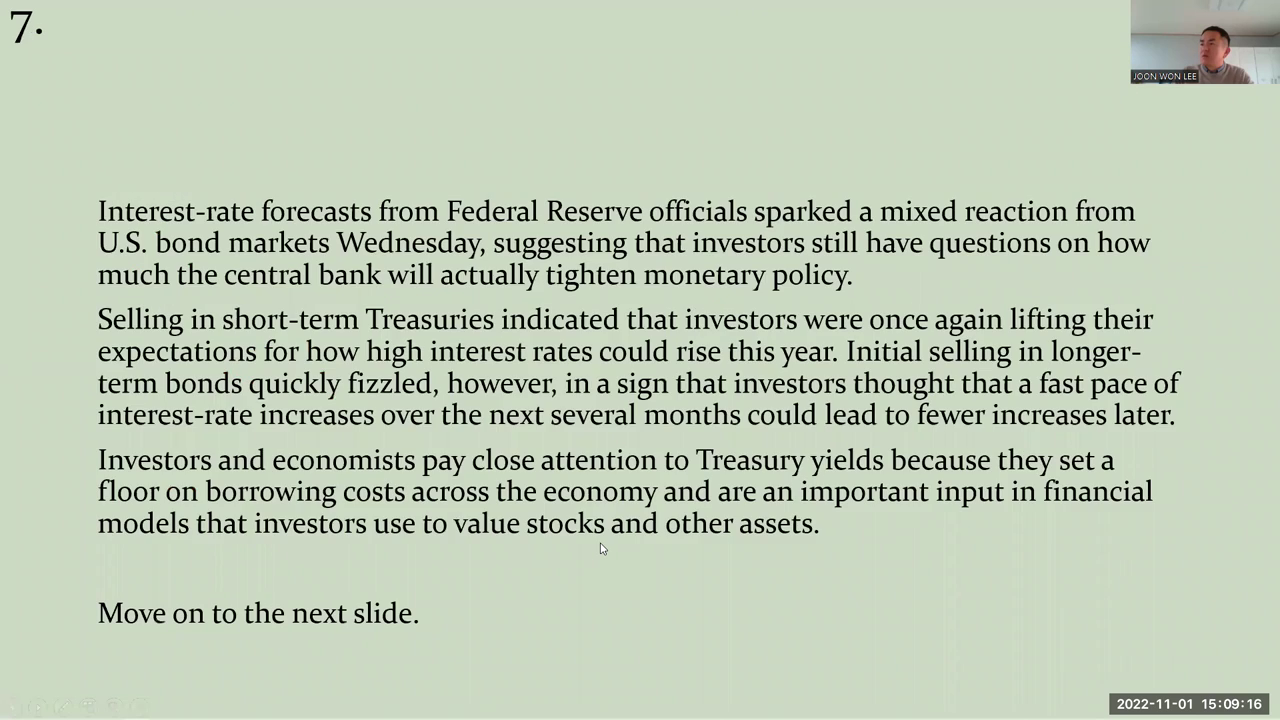
scroll(600, 548, down, 2)
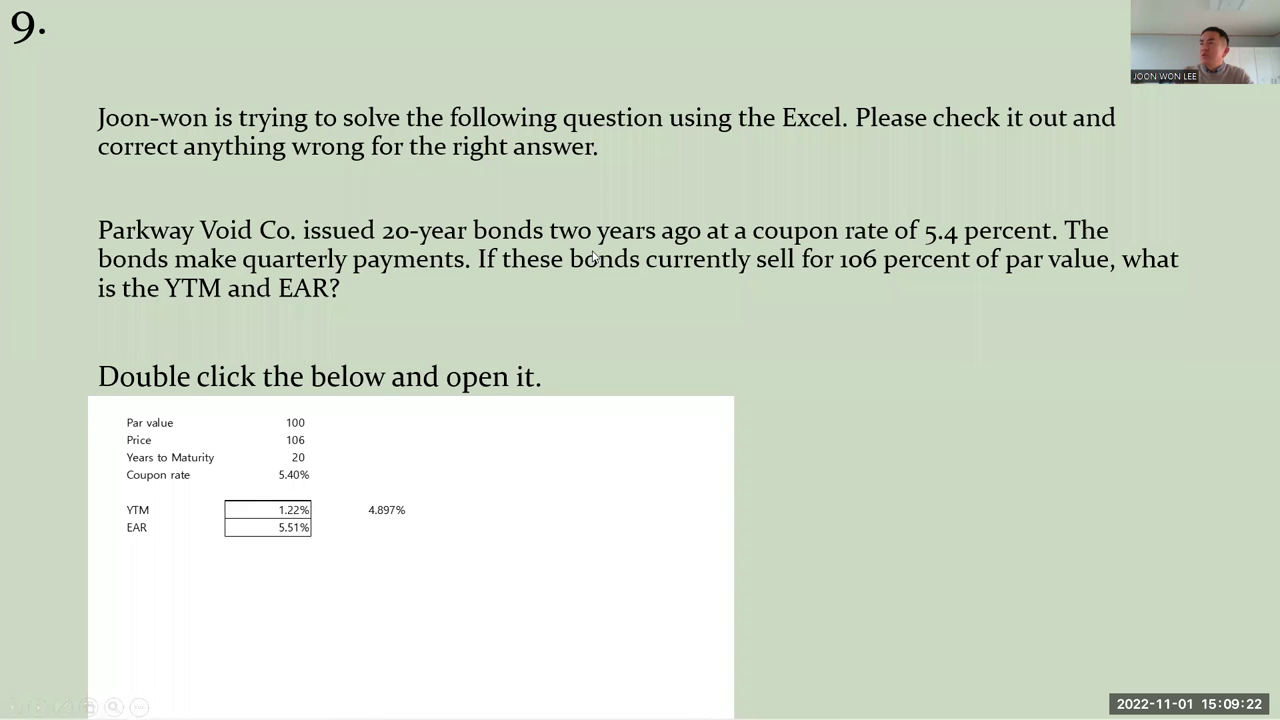
- With the pen, mark the phrase about 20-year bonds issued two years ago and write 18 beside Years to Maturity
click(62, 707)
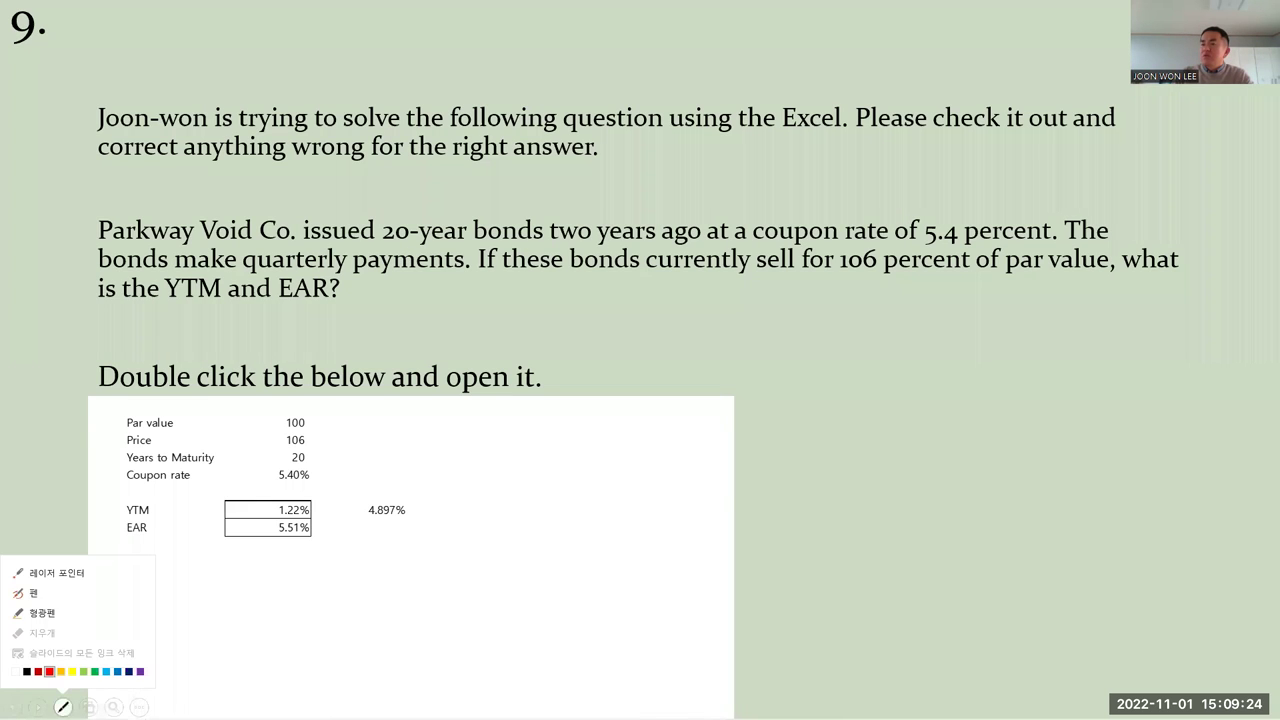
click(68, 594)
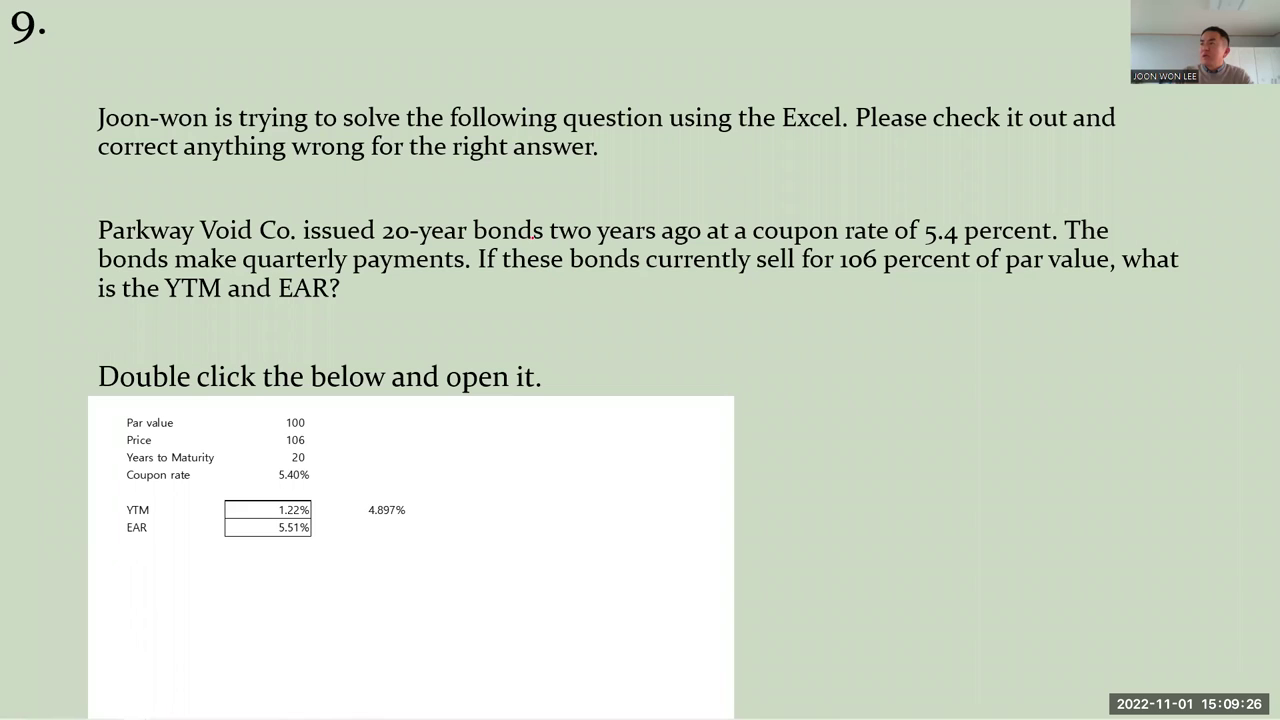
drag(372, 234, 742, 258)
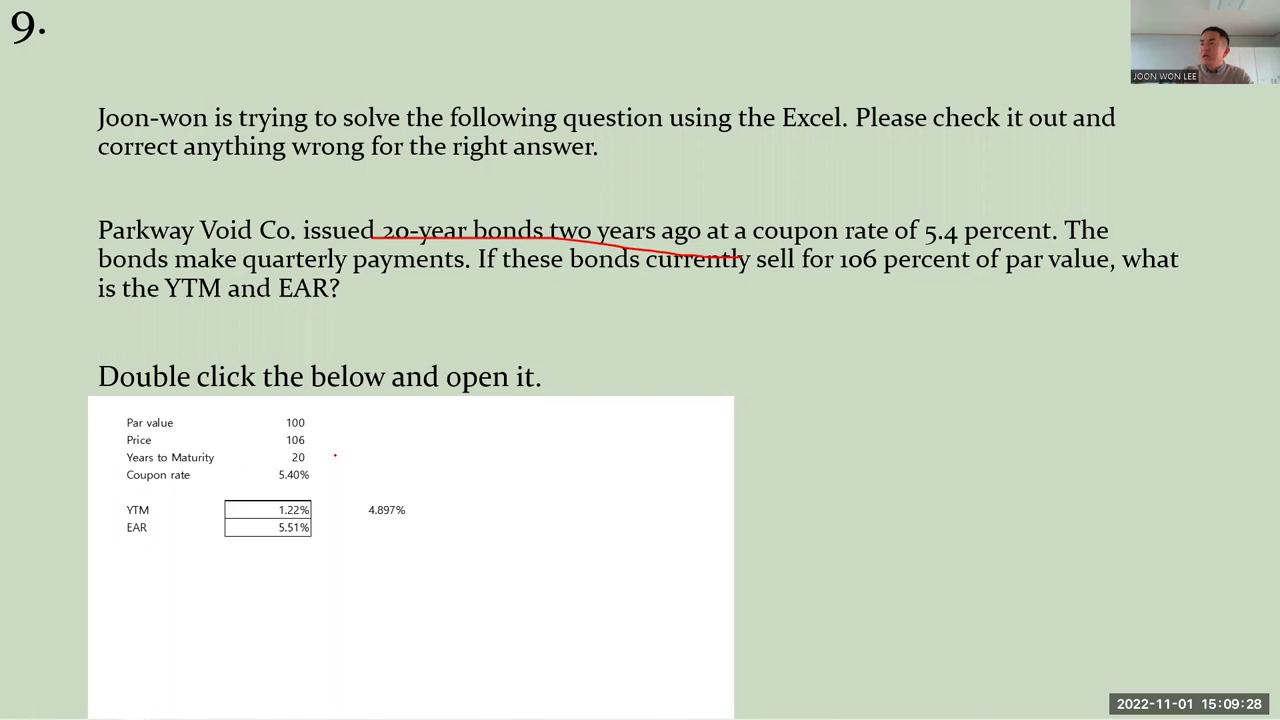
drag(370, 454, 385, 446)
- Underline "make quarterly payments" in the question and handwrite "4/year" below it
mouse_move(176, 274)
mouse_down()
mouse_move(430, 274)
mouse_move(446, 308)
mouse_up()
mouse_move(410, 276)
mouse_down()
mouse_move(412, 318)
mouse_move(445, 309)
mouse_up()
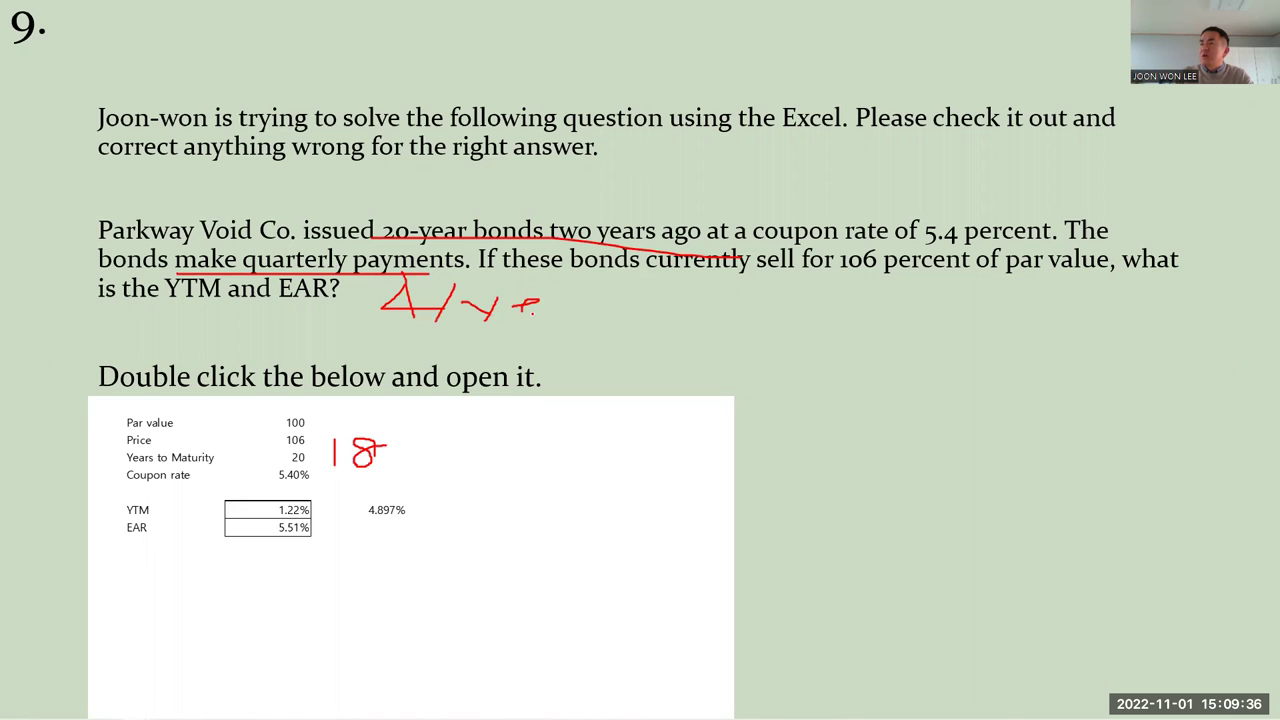
drag(568, 306, 566, 318)
drag(586, 318, 594, 302)
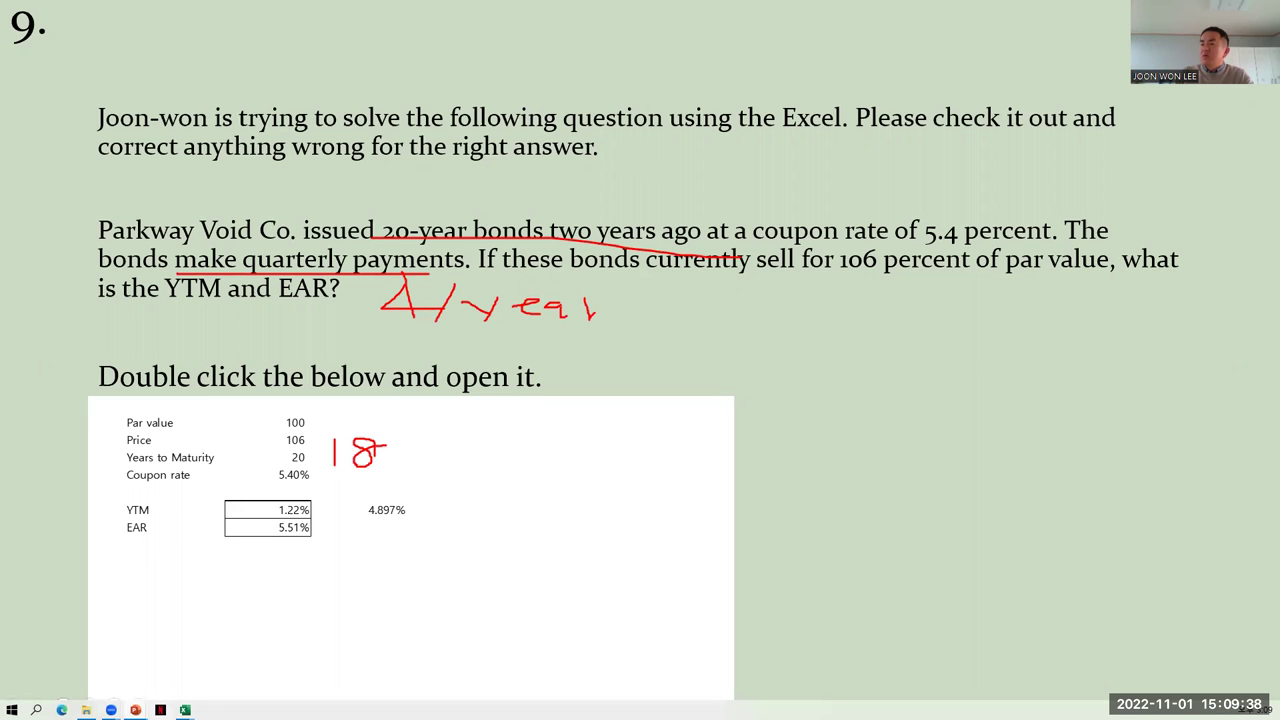
- Switch to the Midterm - Q9 workbook in Excel and enter the number of payment periods in D4 as =18*4
mouse_move(184, 710)
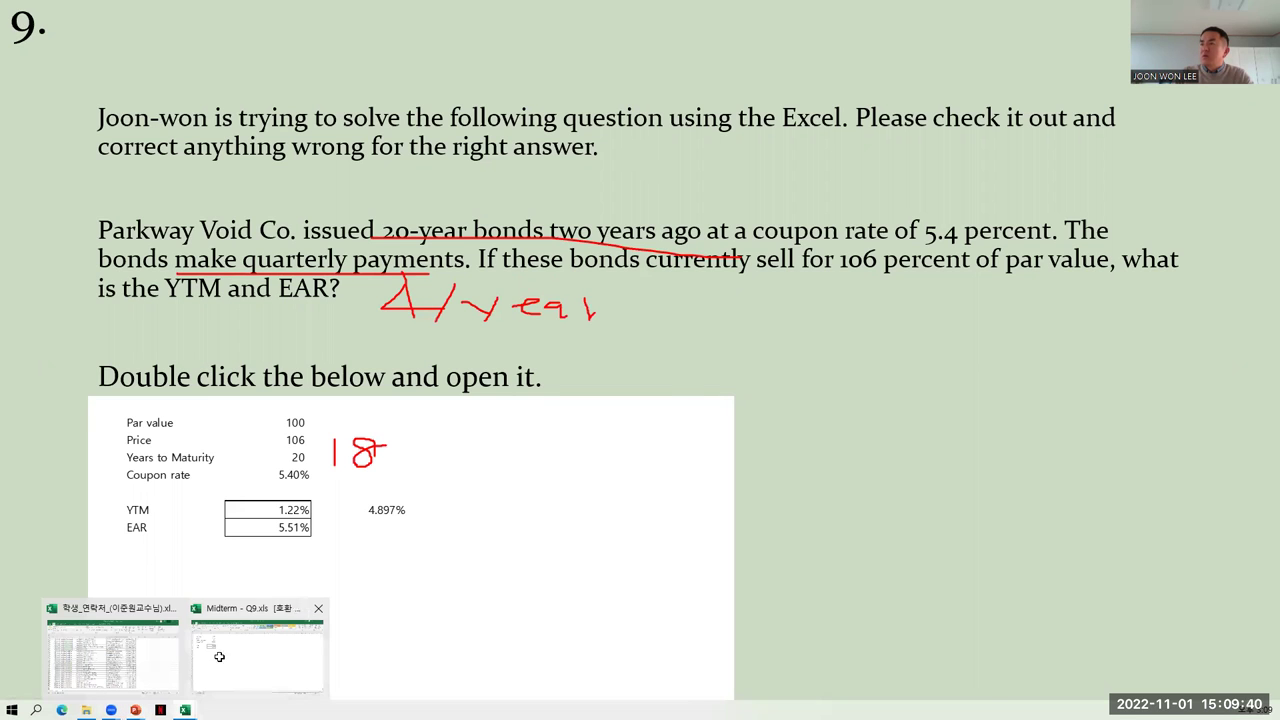
click(218, 664)
click(114, 198)
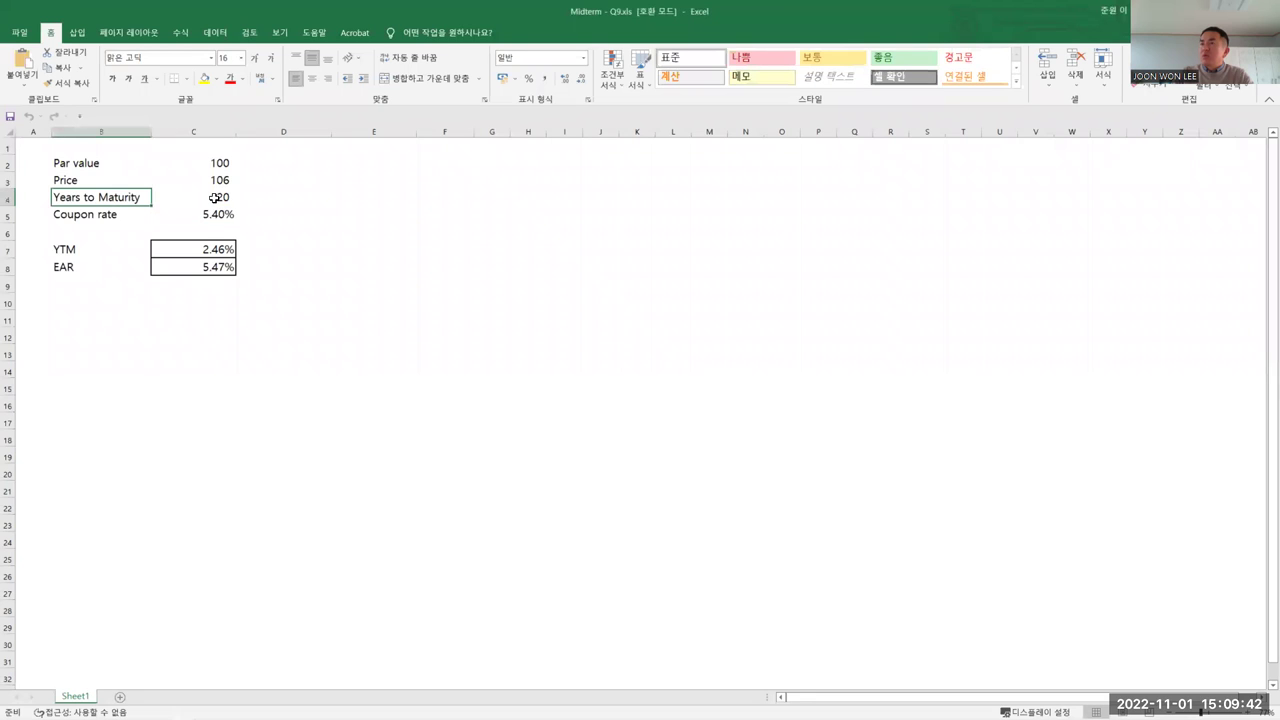
click(223, 197)
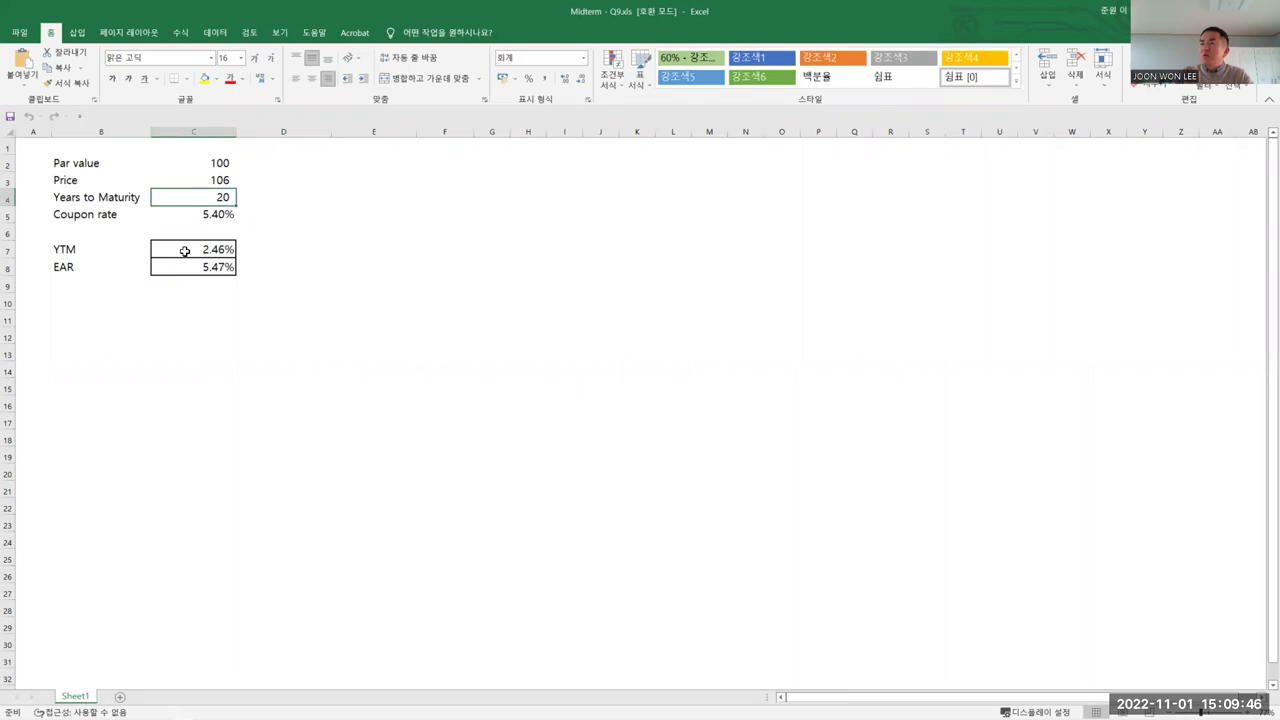
click(250, 198)
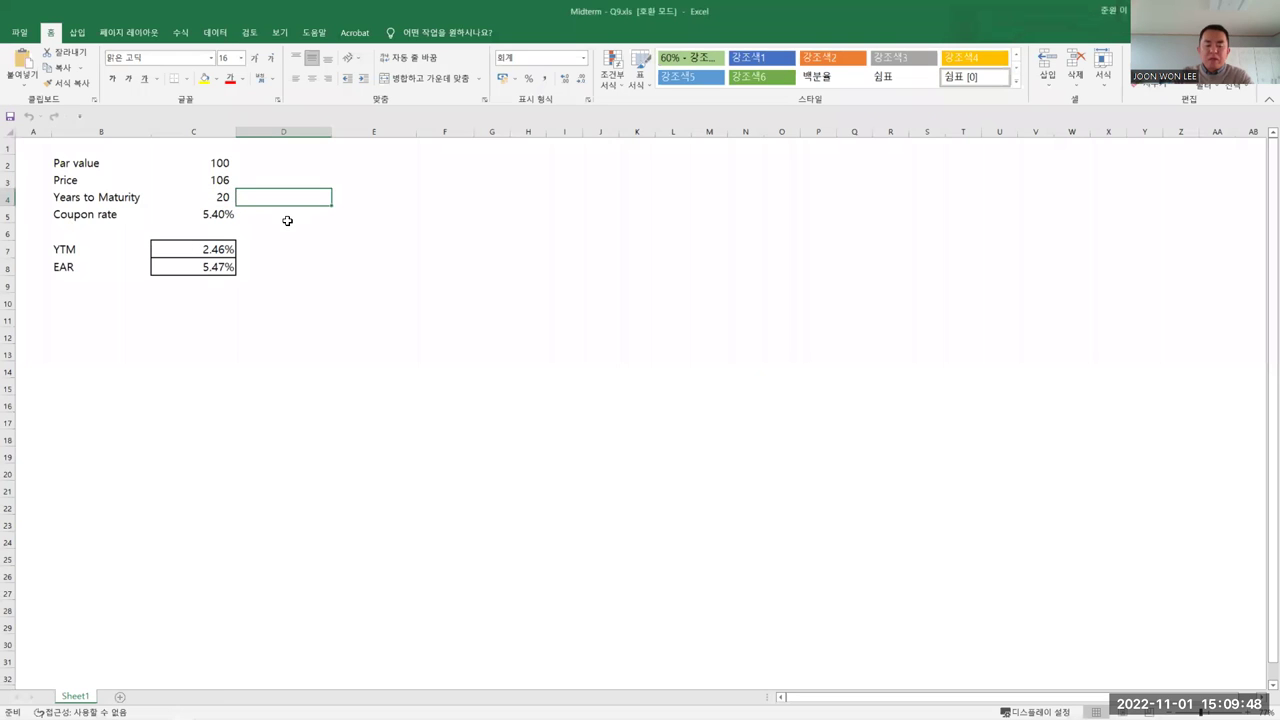
text(=1)
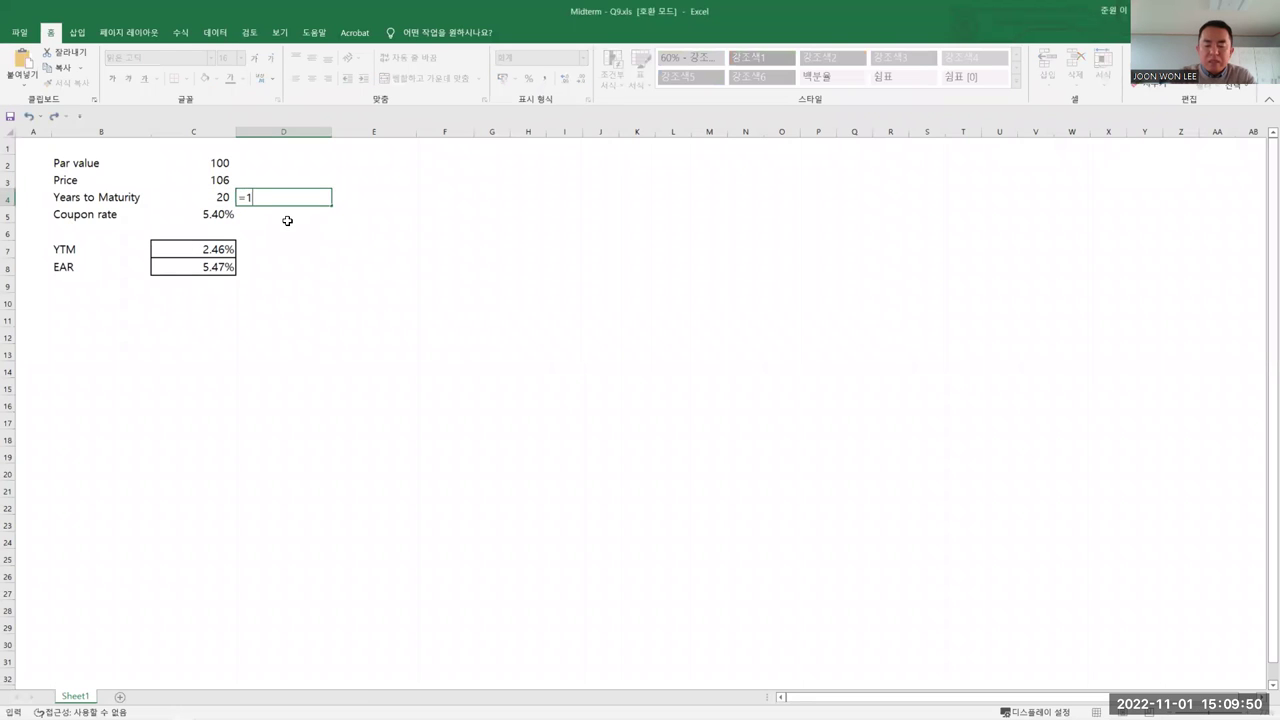
text(8)
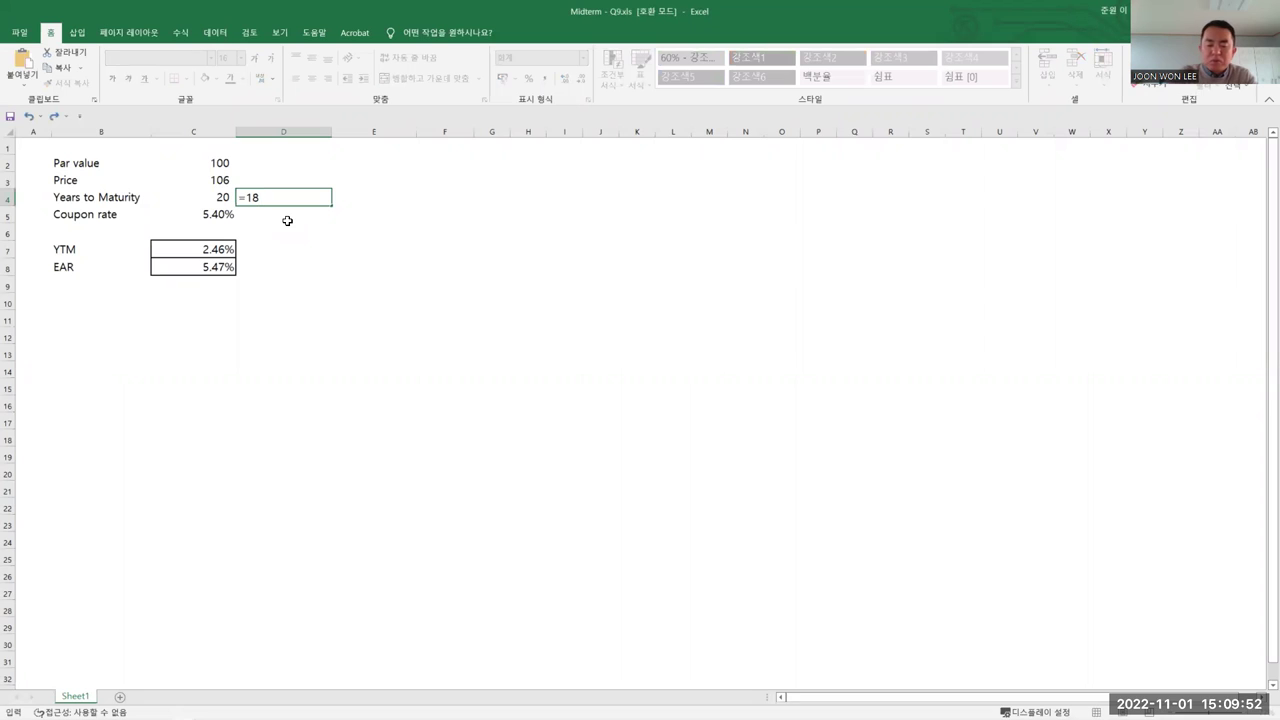
text(*4)
key(Return)
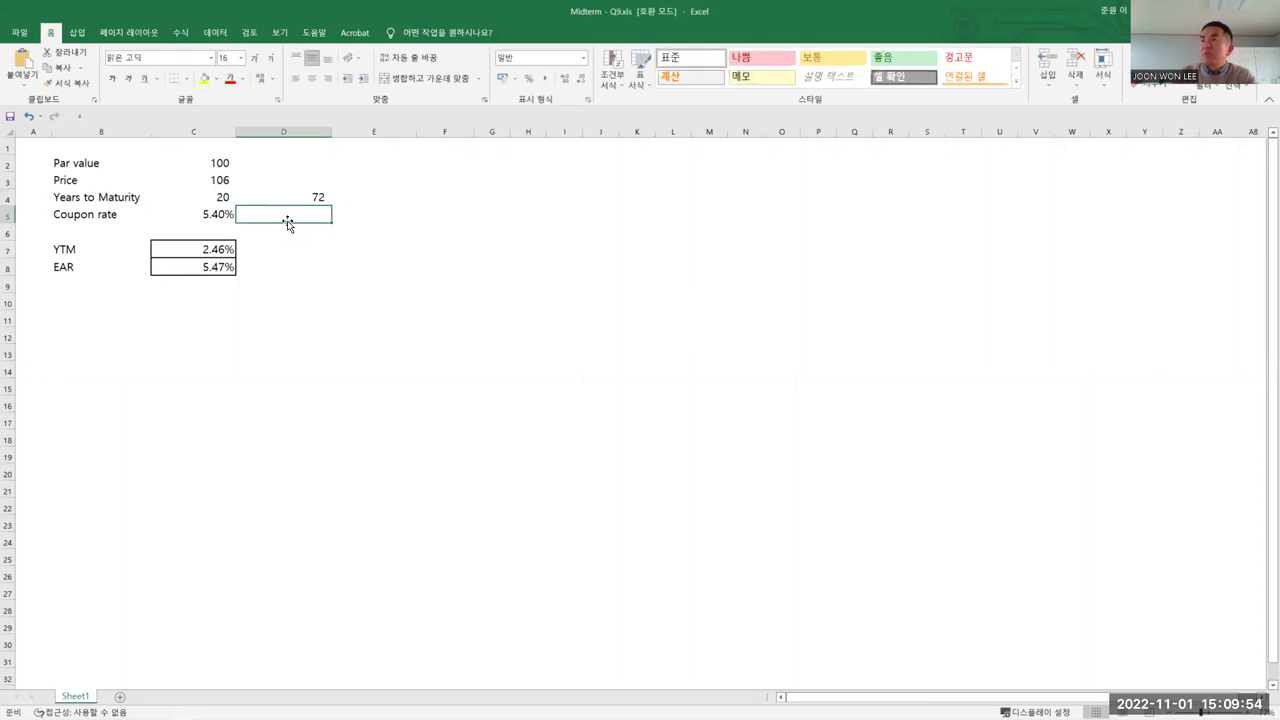
double_click(310, 198)
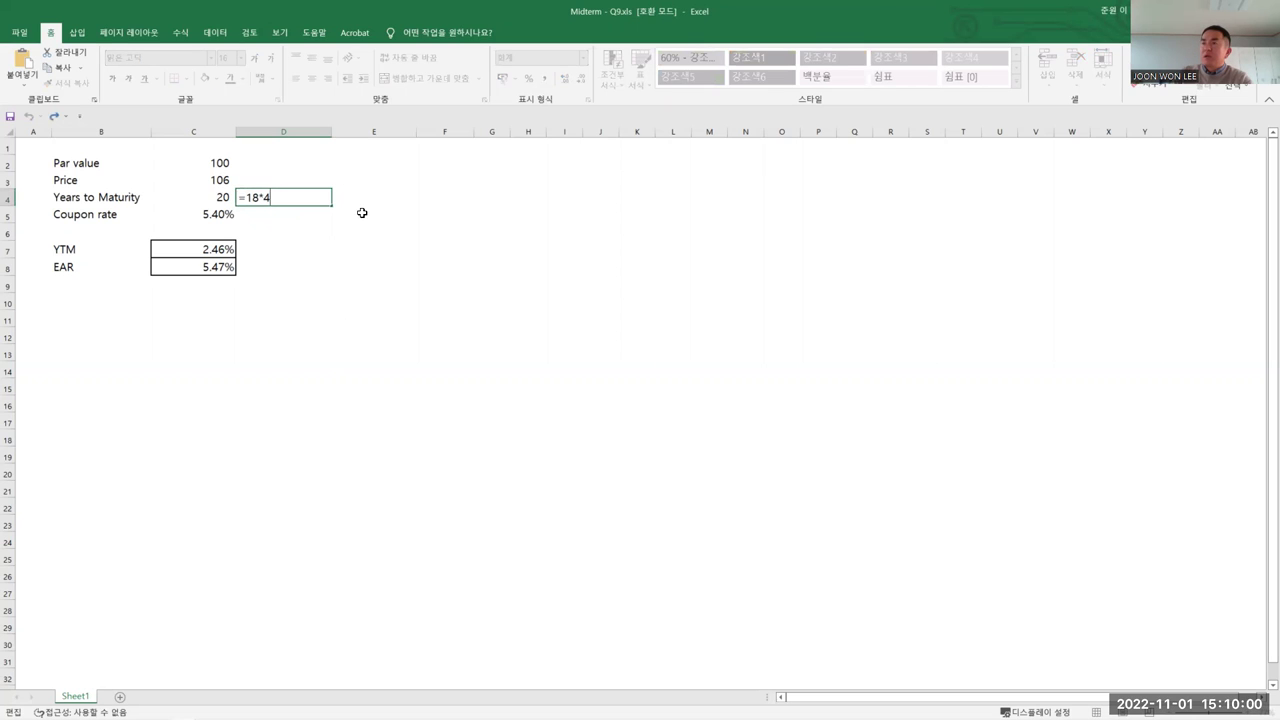
- Change the number-of-periods argument of the YTM RATE formula in C7 to (C4-2)*4
double_click(217, 250)
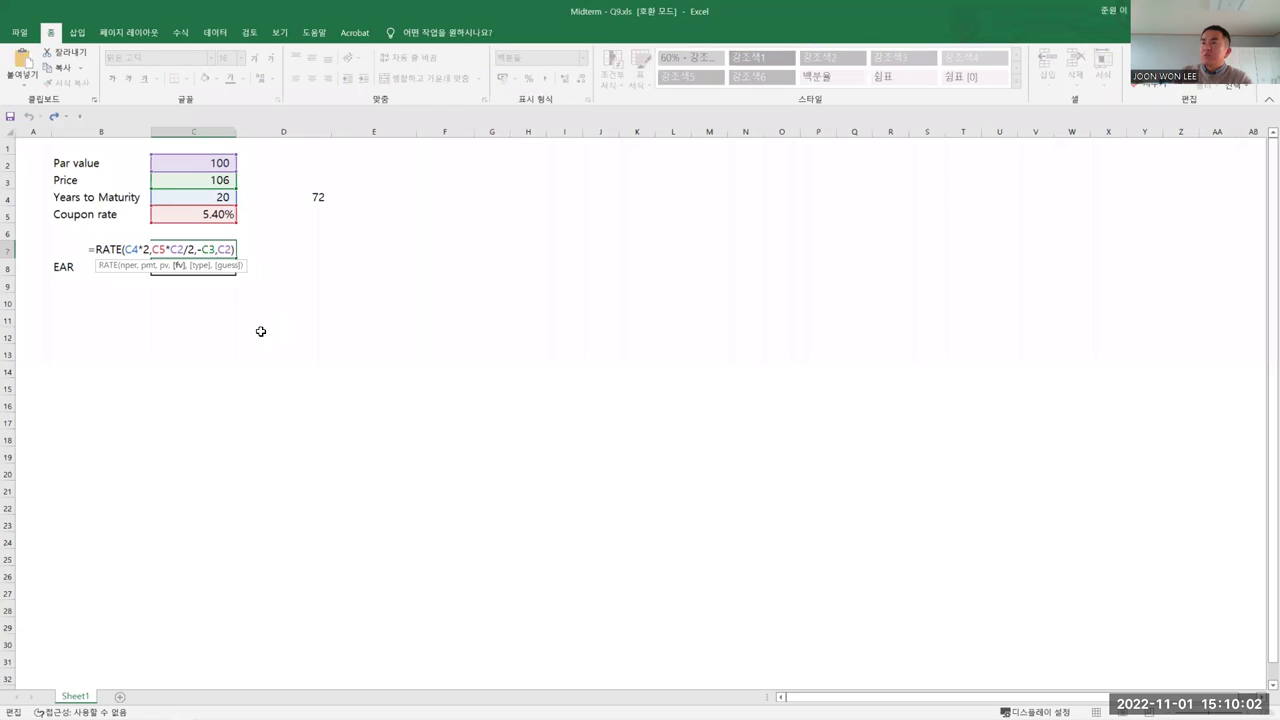
click(139, 249)
text(-)
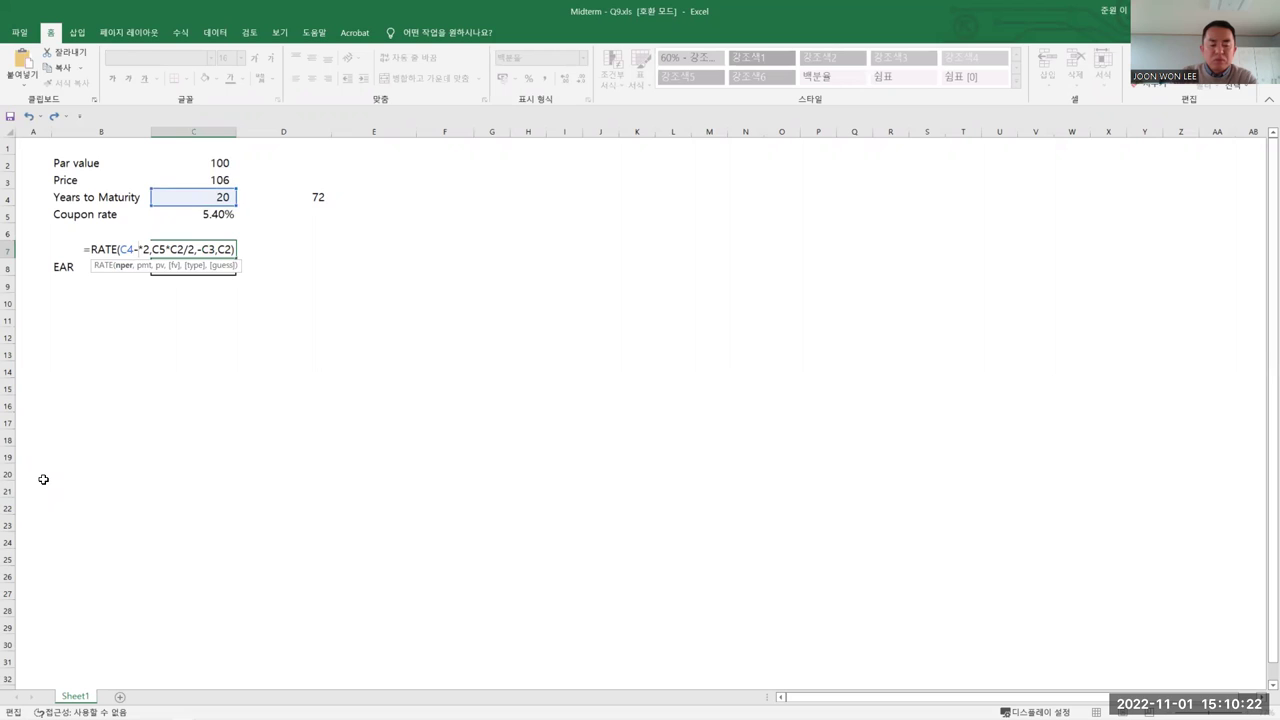
text(2)
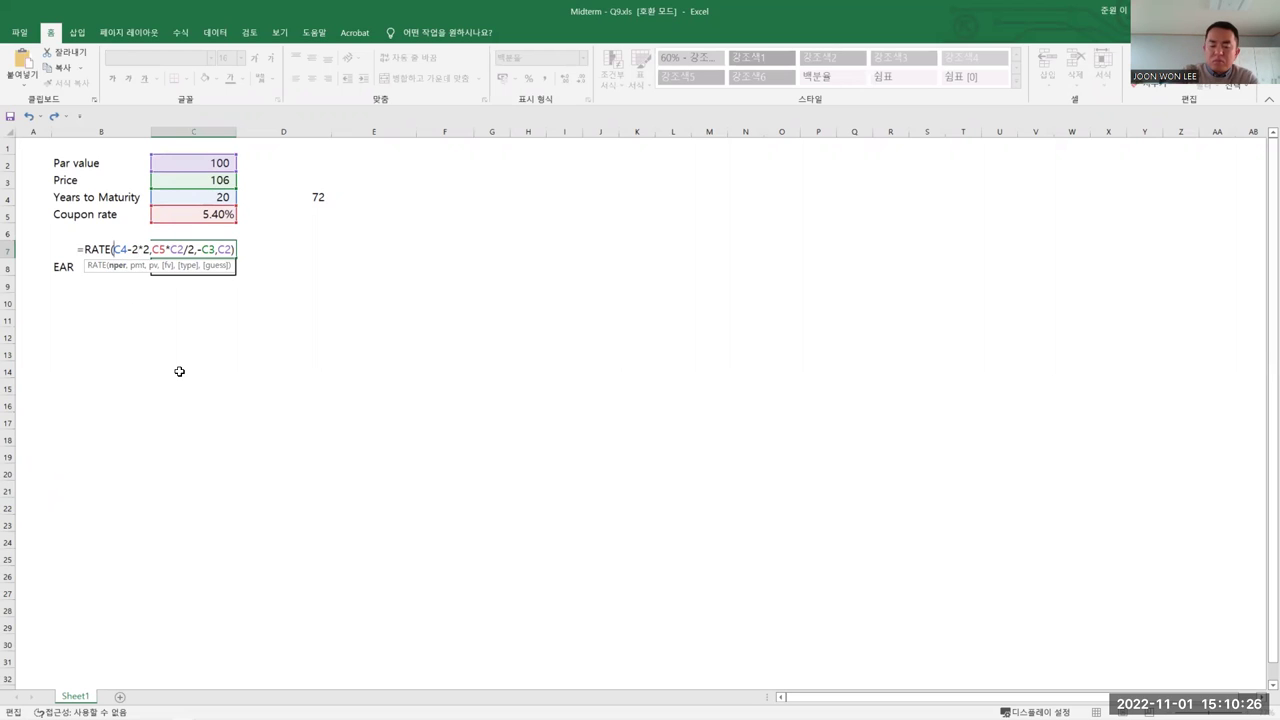
text(()
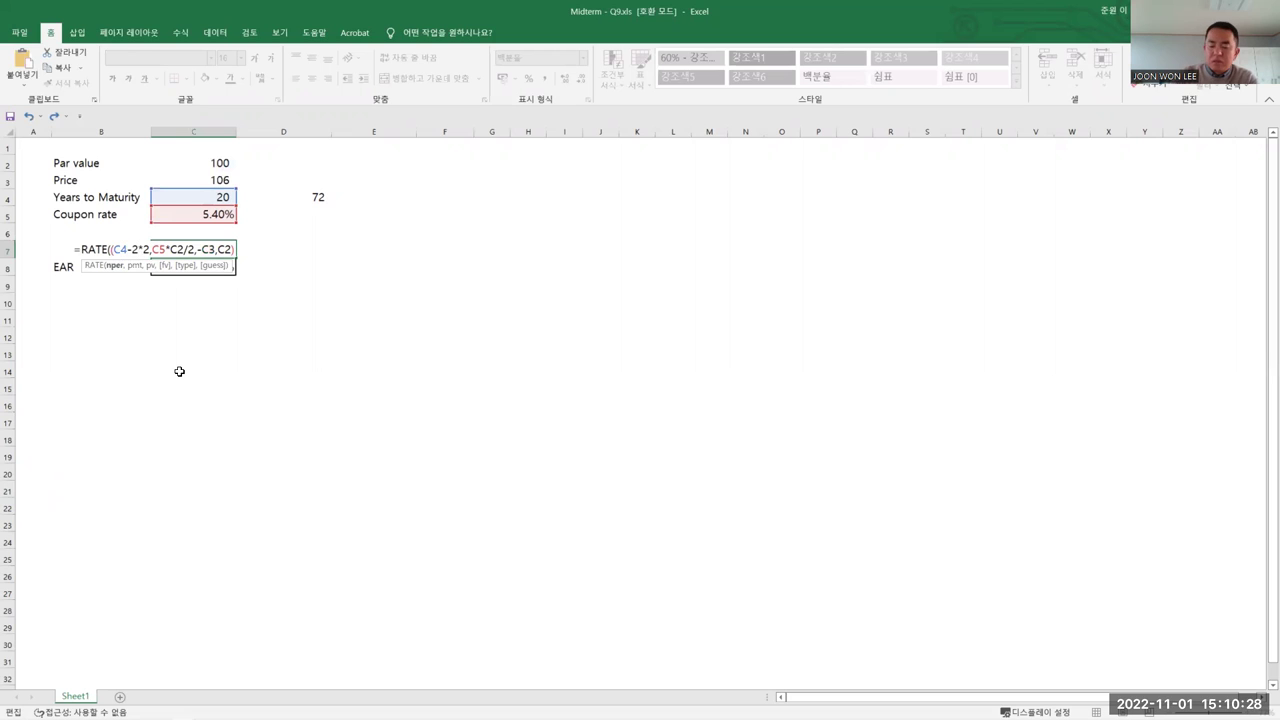
text())
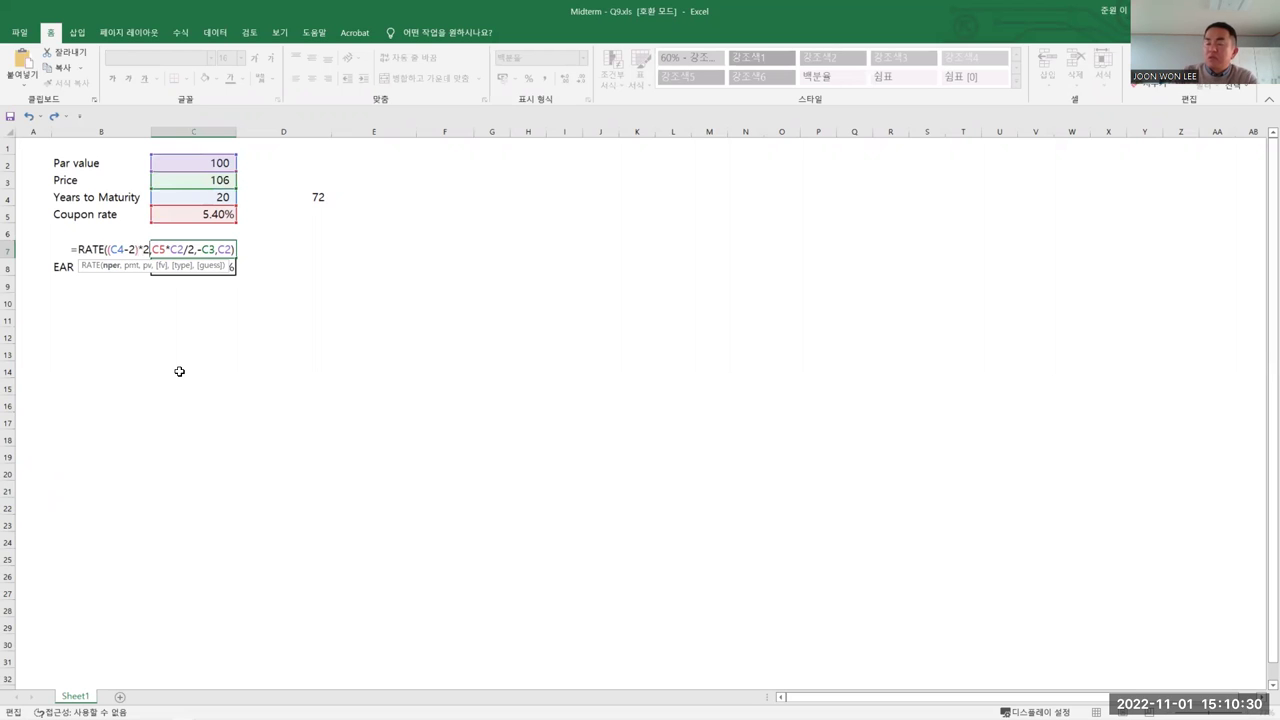
key(BackSpace)
key(BackSpace)
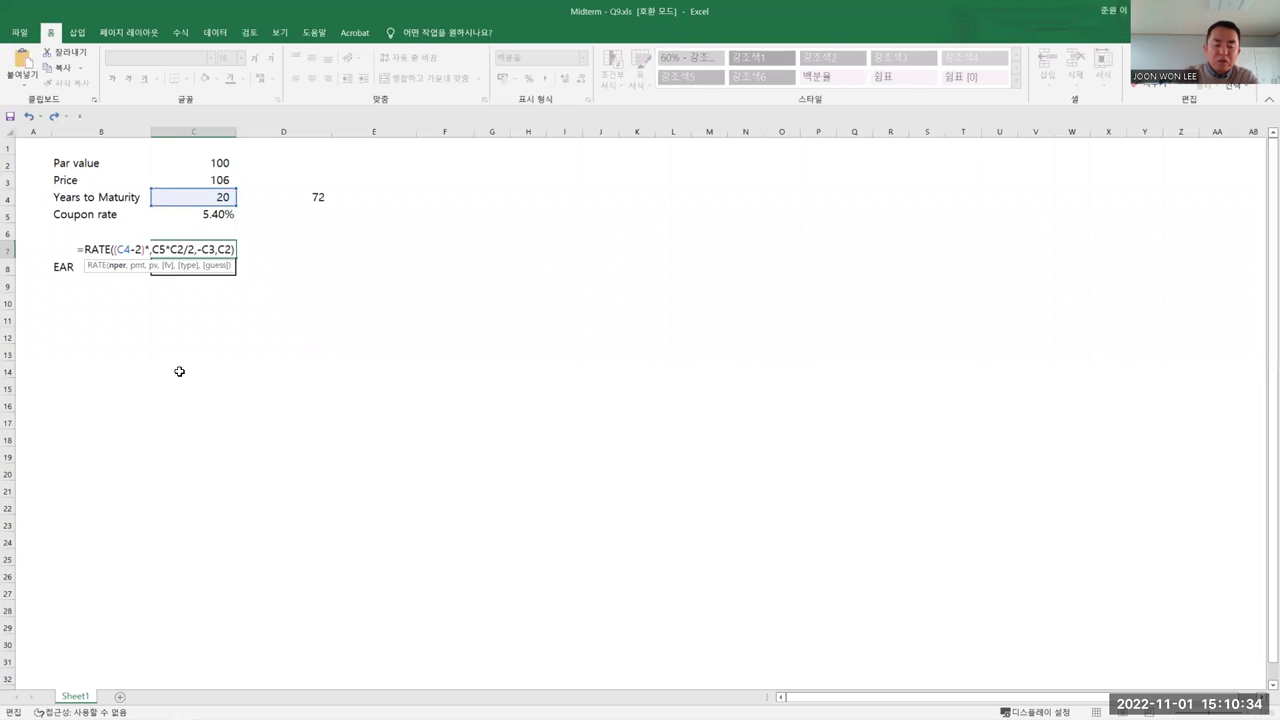
text(4,)
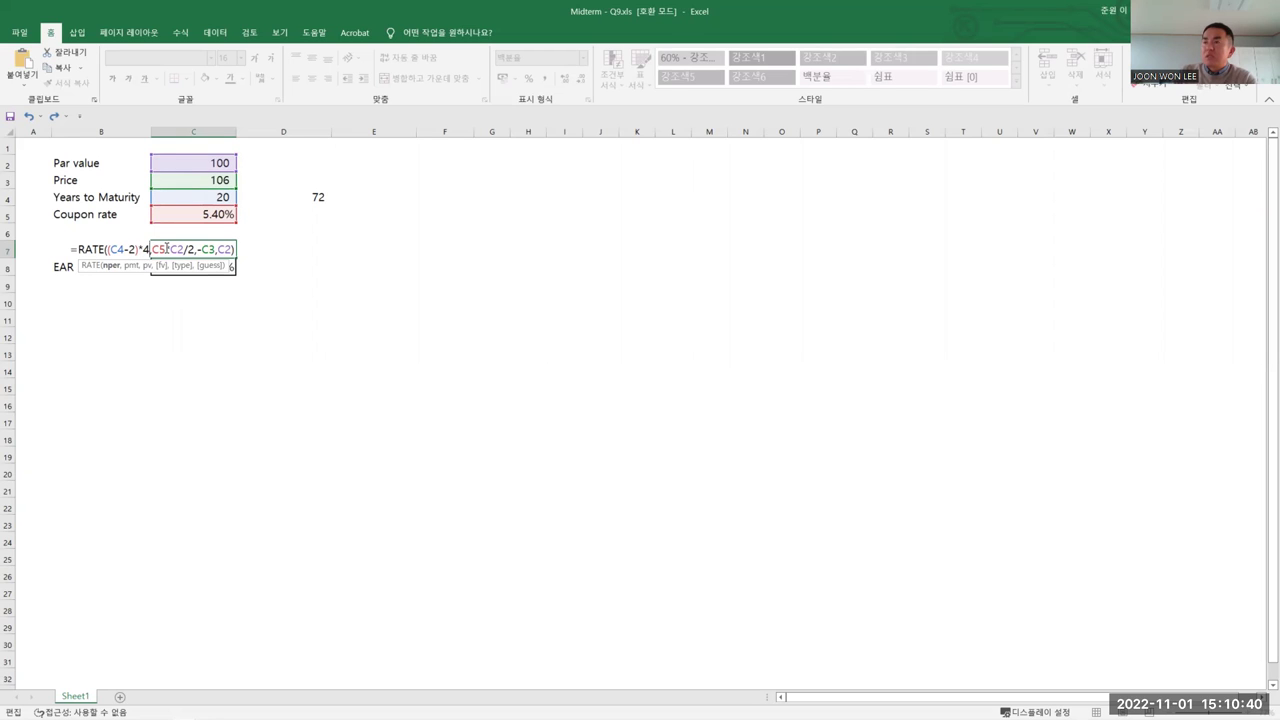
- Change the payment argument of the YTM RATE formula in C7 to C5*C2/4 and commit the formula
click(167, 249)
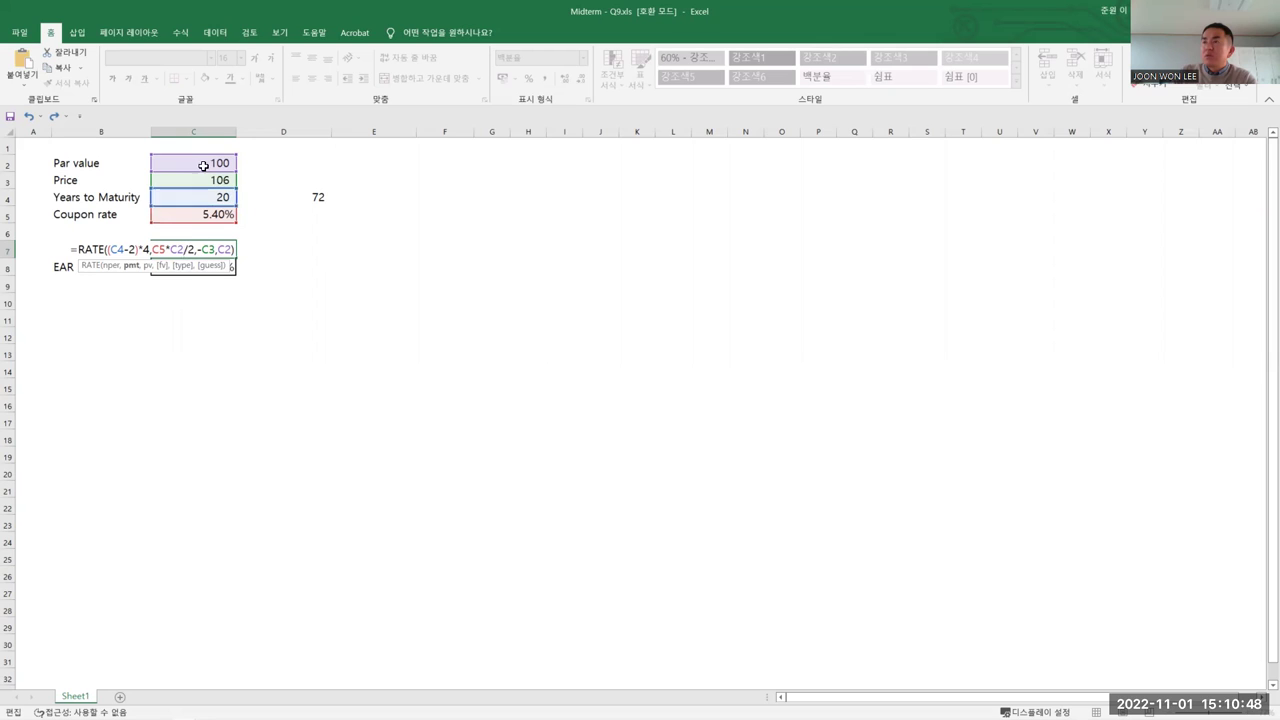
click(196, 249)
text(,)
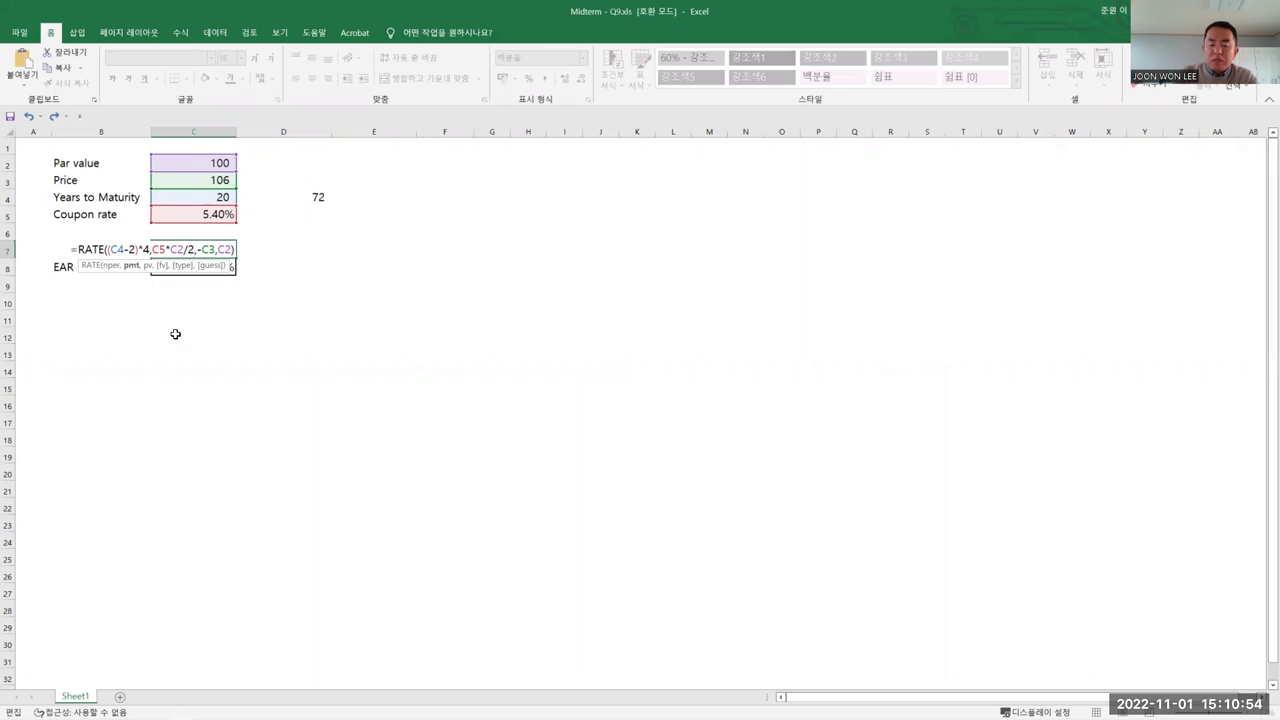
key(BackSpace)
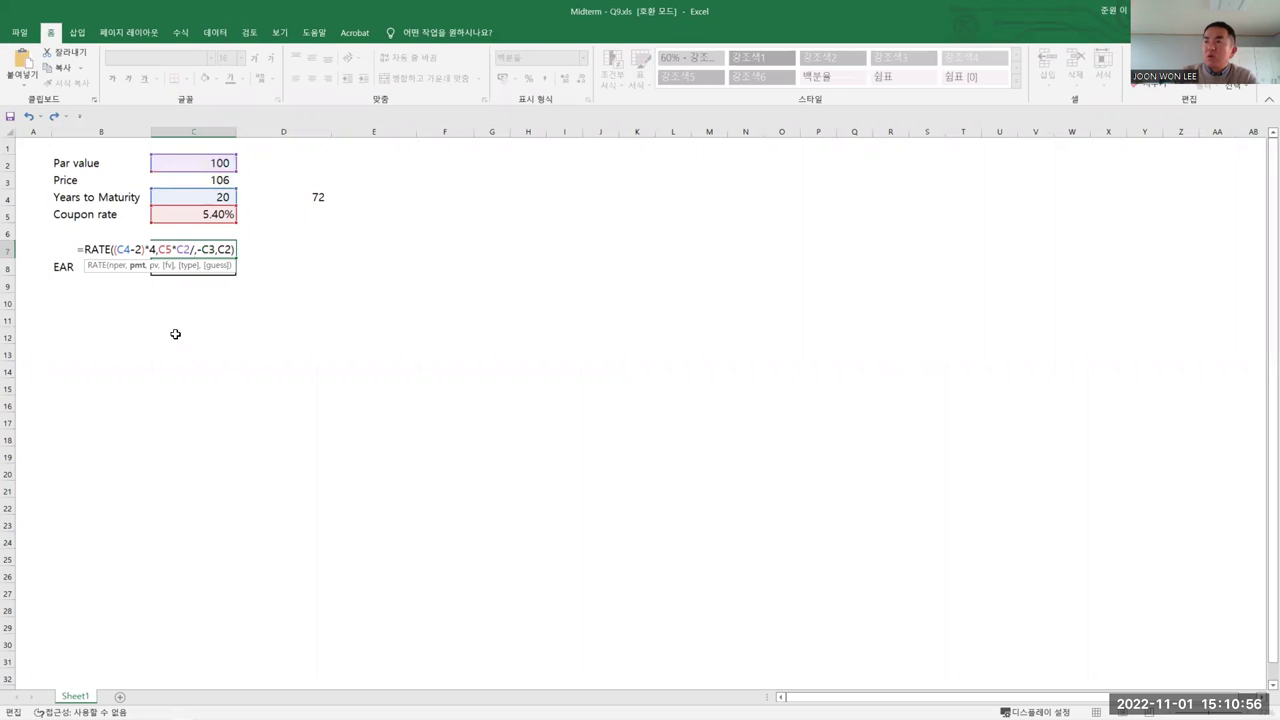
text(4)
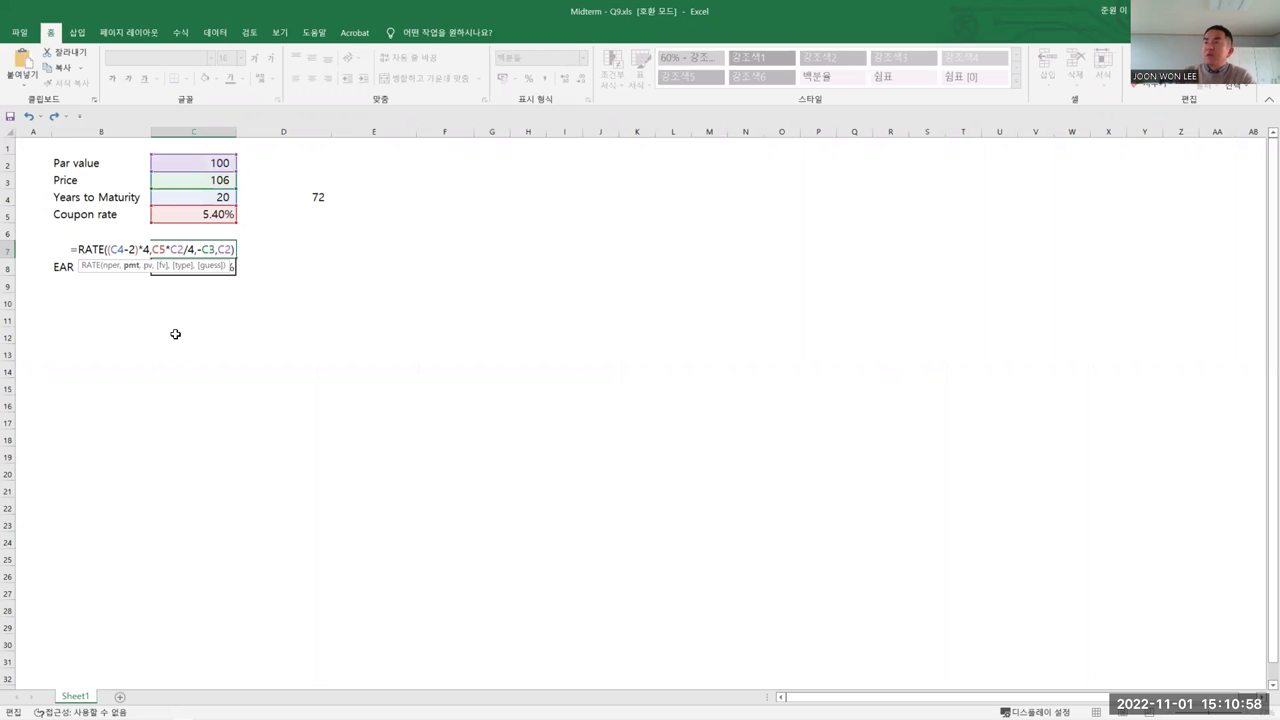
click(206, 249)
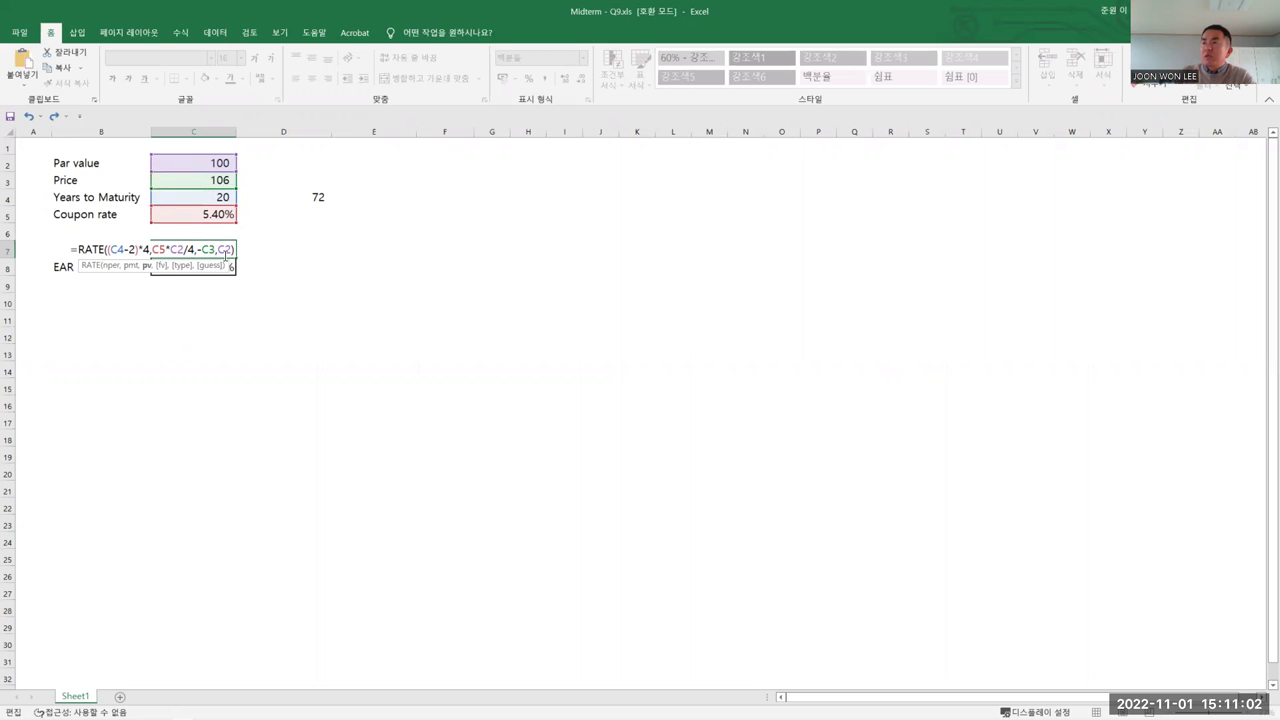
click(225, 249)
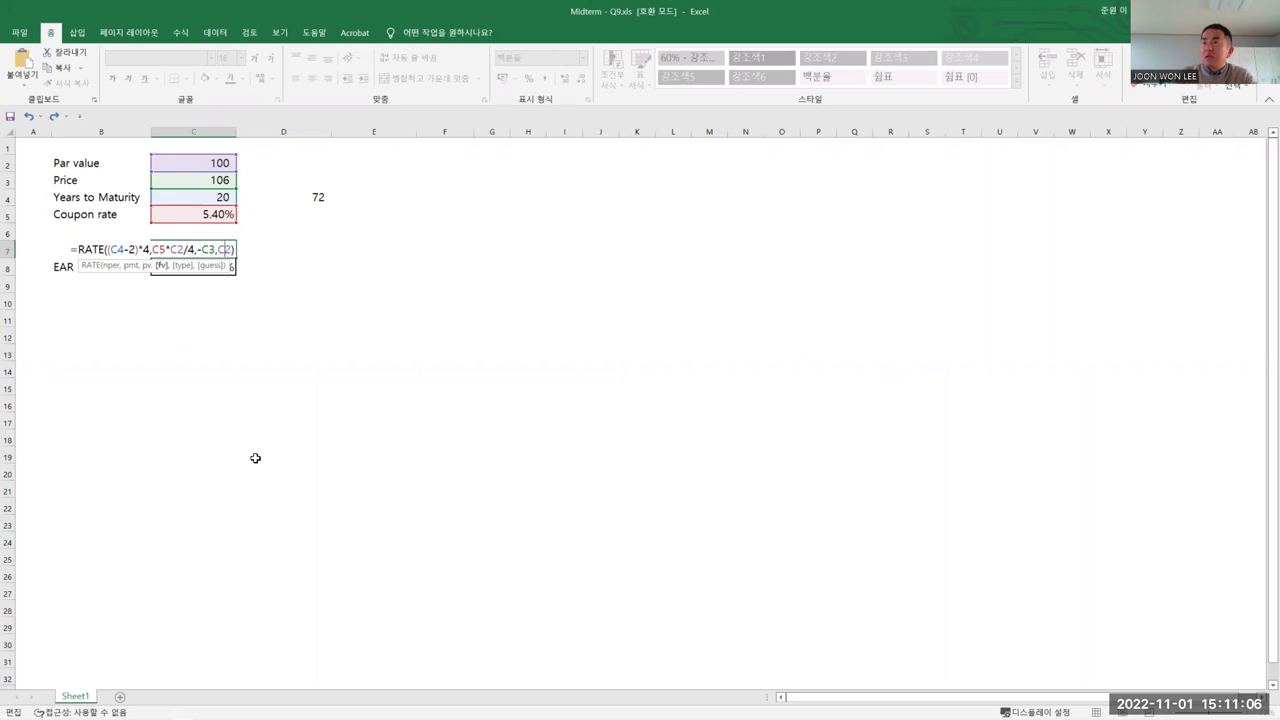
key(Return)
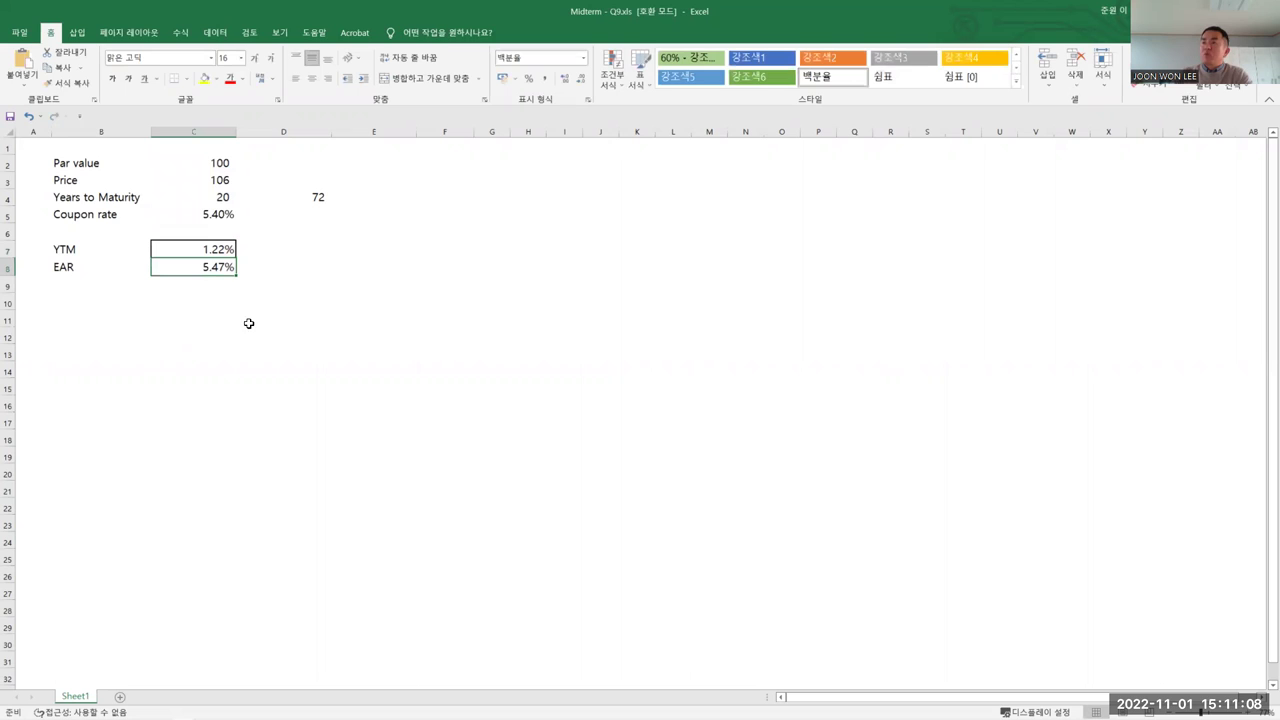
- Enter the annualized YTM in D7 as =C7*4
click(271, 245)
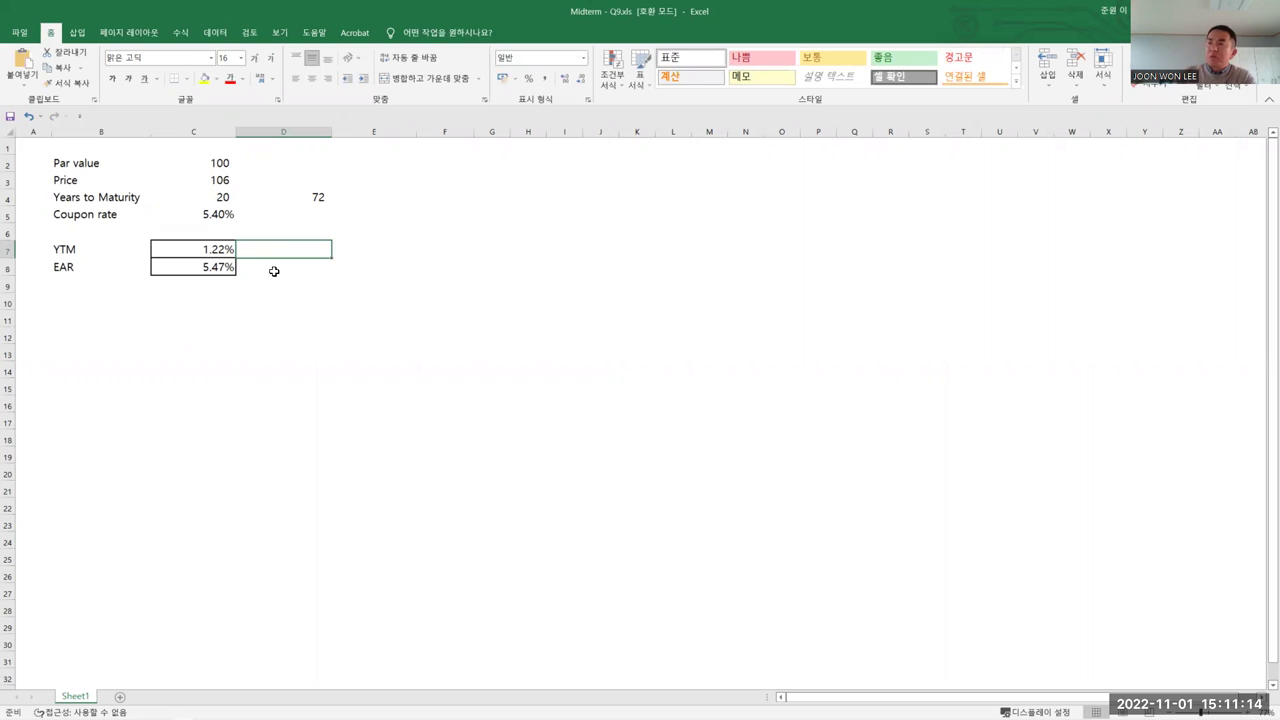
text(=)
click(232, 249)
text(*4)
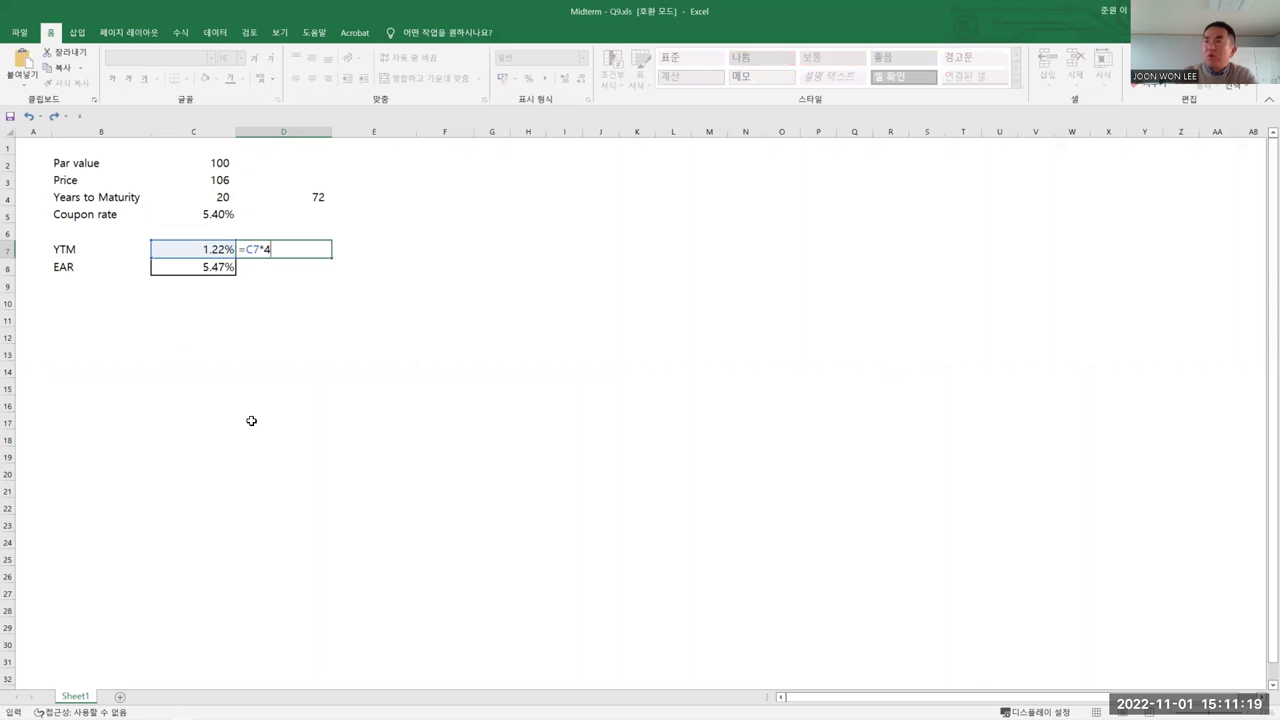
key(Return)
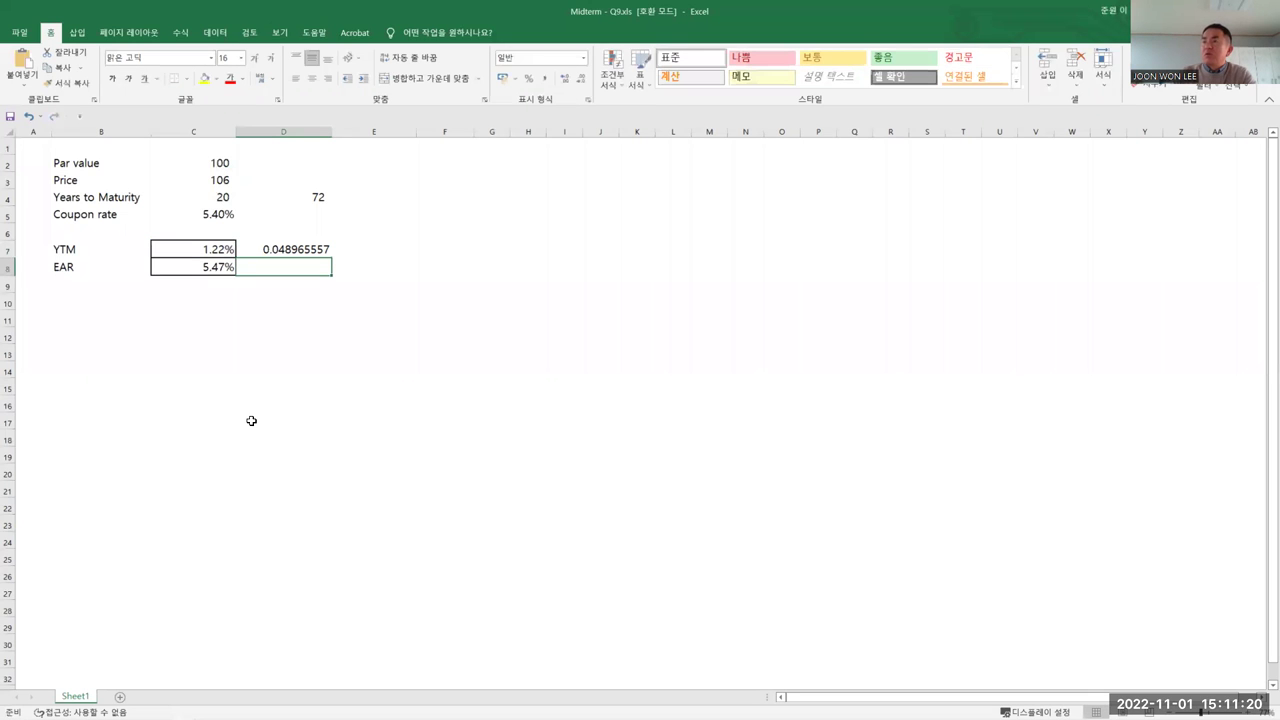
- Format the annualized YTM in D7 as a percentage with three decimal places
click(318, 249)
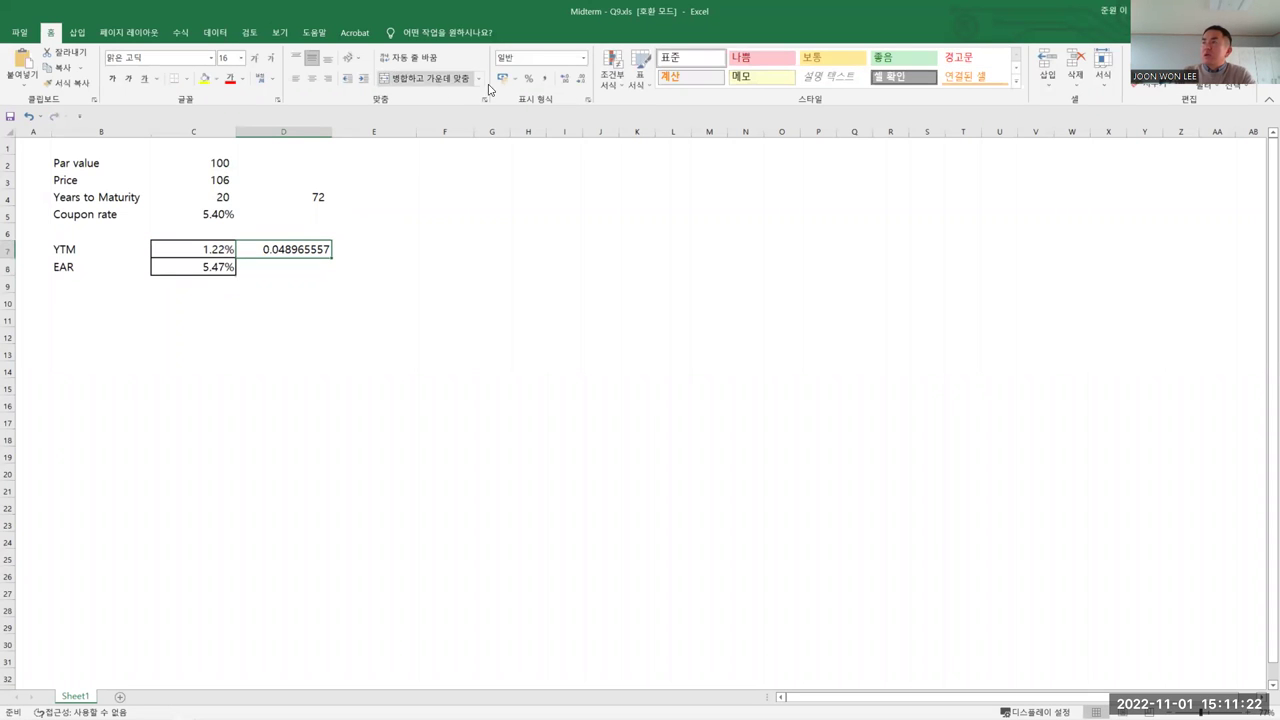
click(529, 79)
click(565, 79)
click(565, 79)
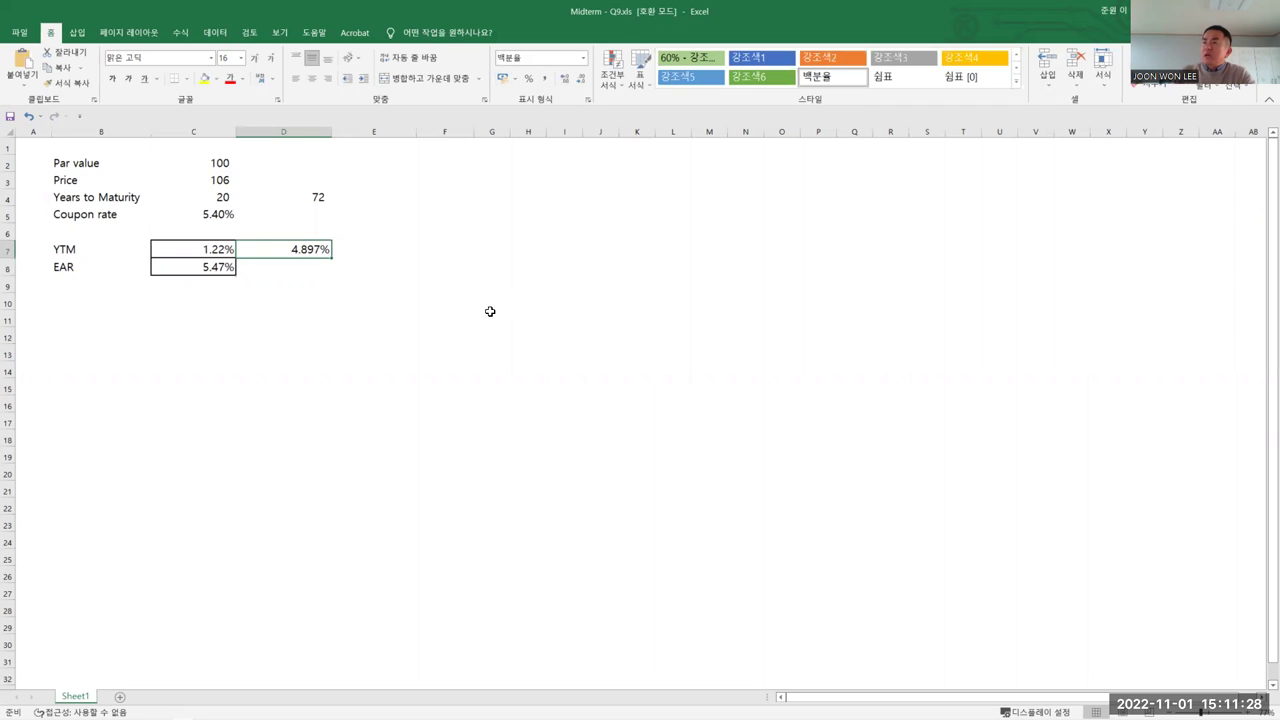
click(378, 249)
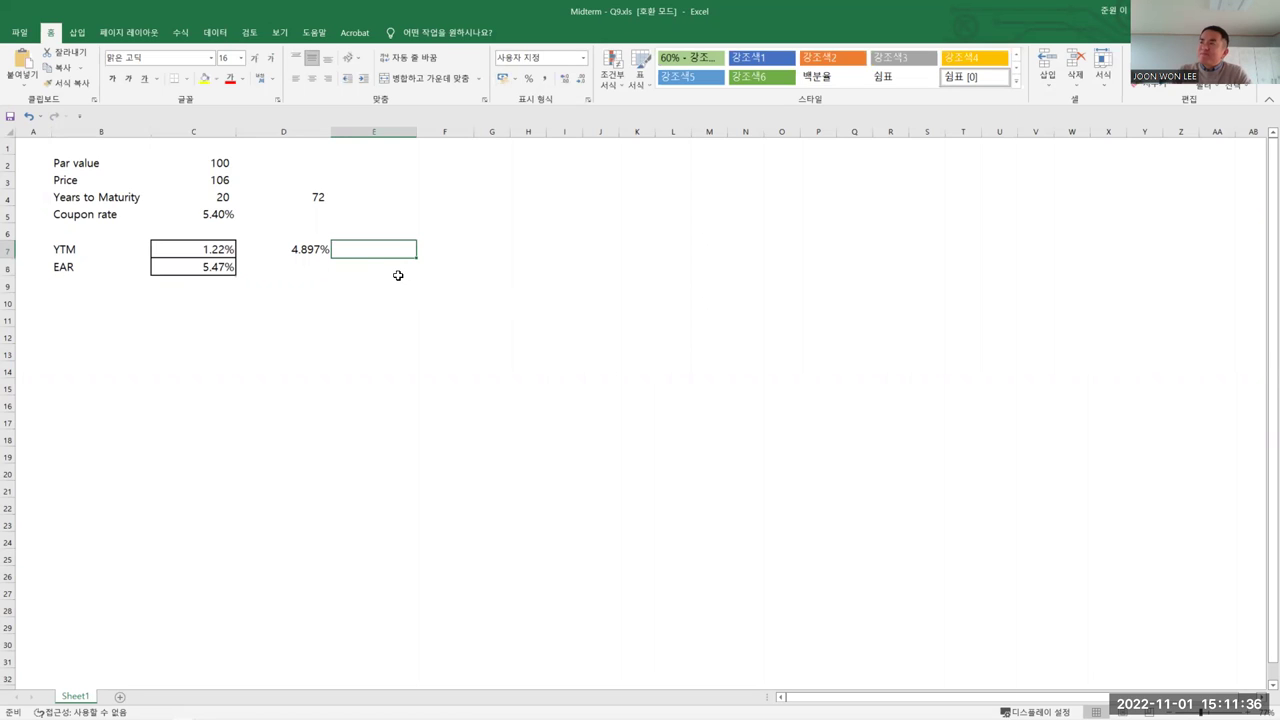
- Set the annualized YTM percentage in D7 to two decimal places
click(306, 249)
click(581, 78)
click(565, 78)
click(565, 78)
click(581, 78)
click(581, 78)
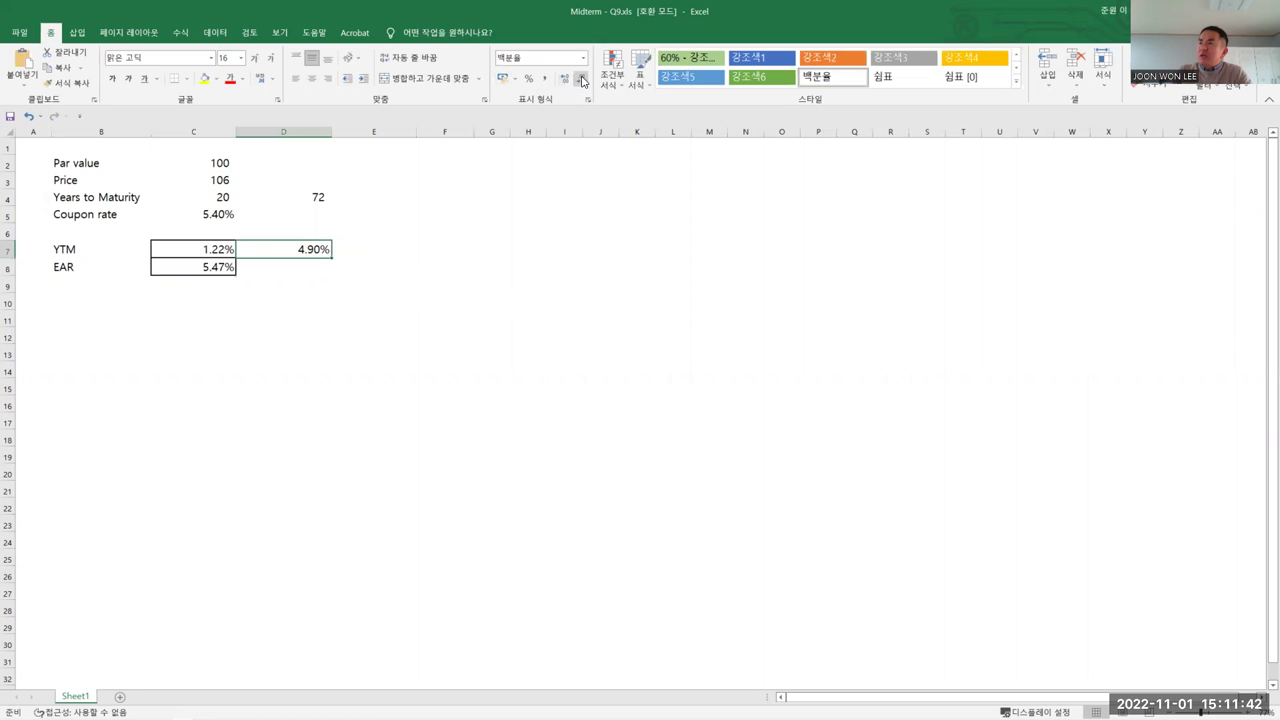
click(366, 234)
click(383, 251)
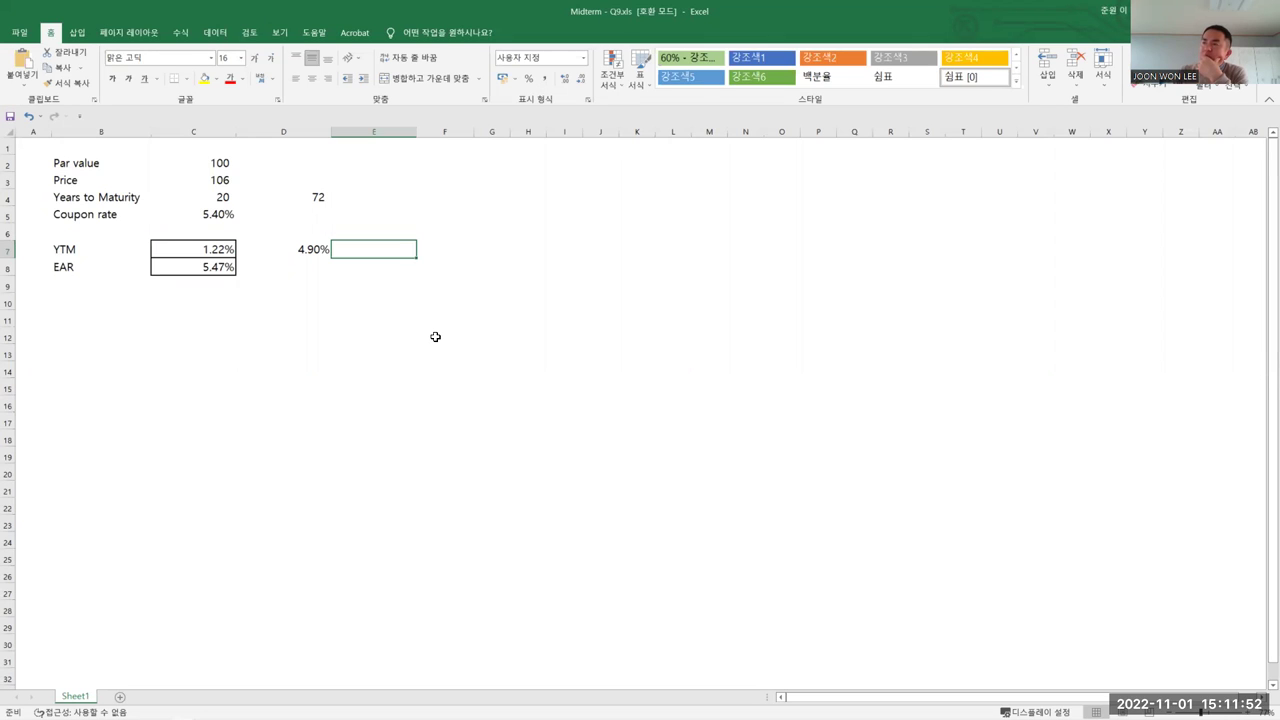
- Expand the annualized YTM in D7 to four decimal places and return it to two
click(303, 250)
click(567, 79)
click(568, 79)
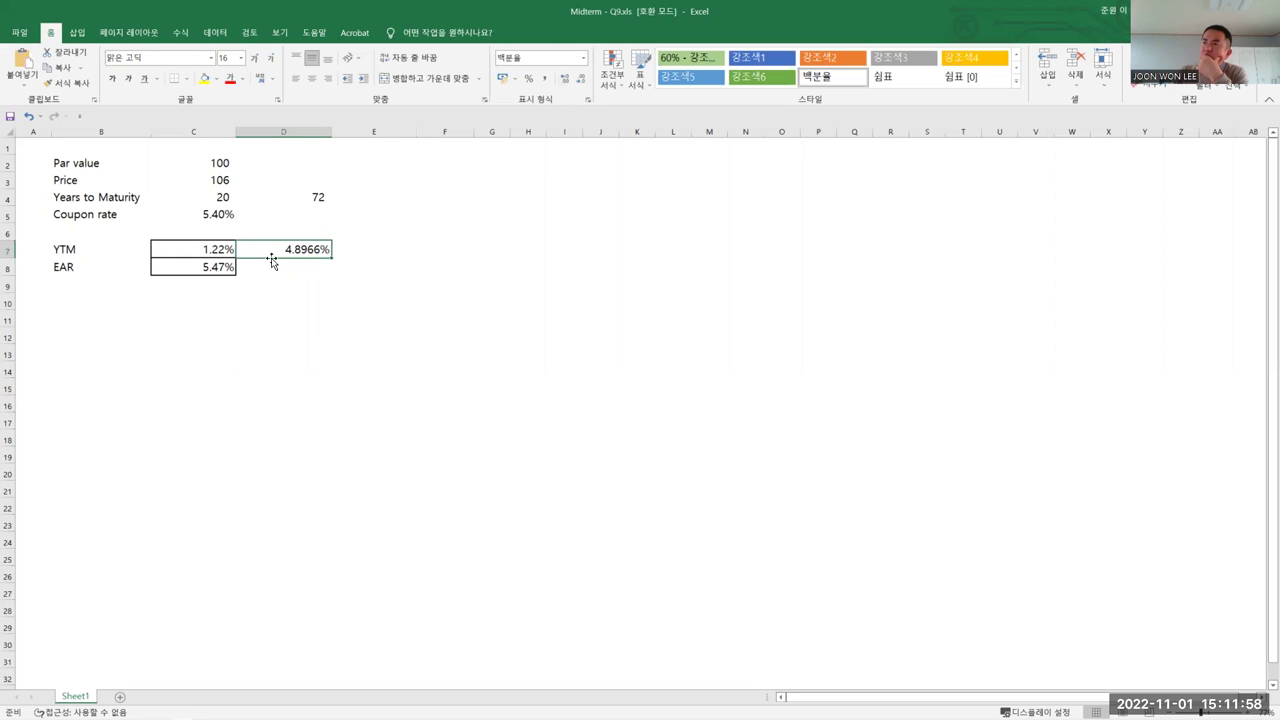
click(581, 78)
click(581, 78)
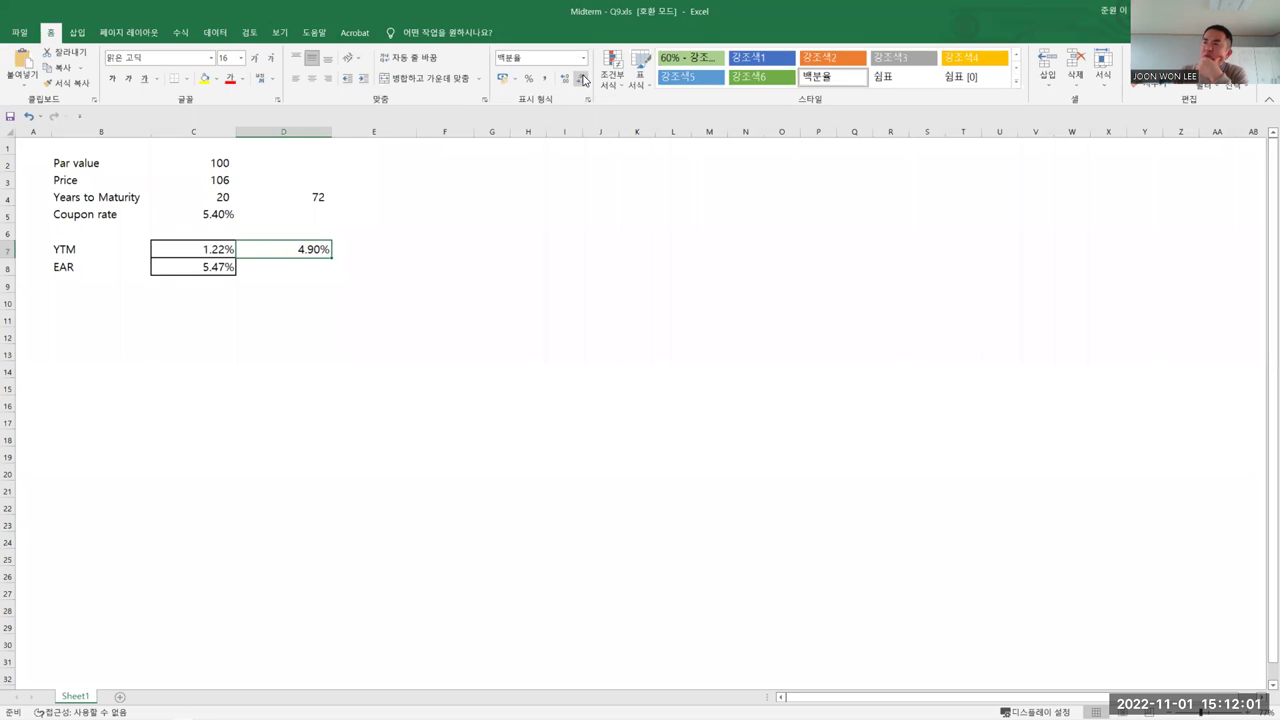
- Change the EAR formula in C8 to quarterly compounding, =(1+(C5/4))^4-1
click(213, 267)
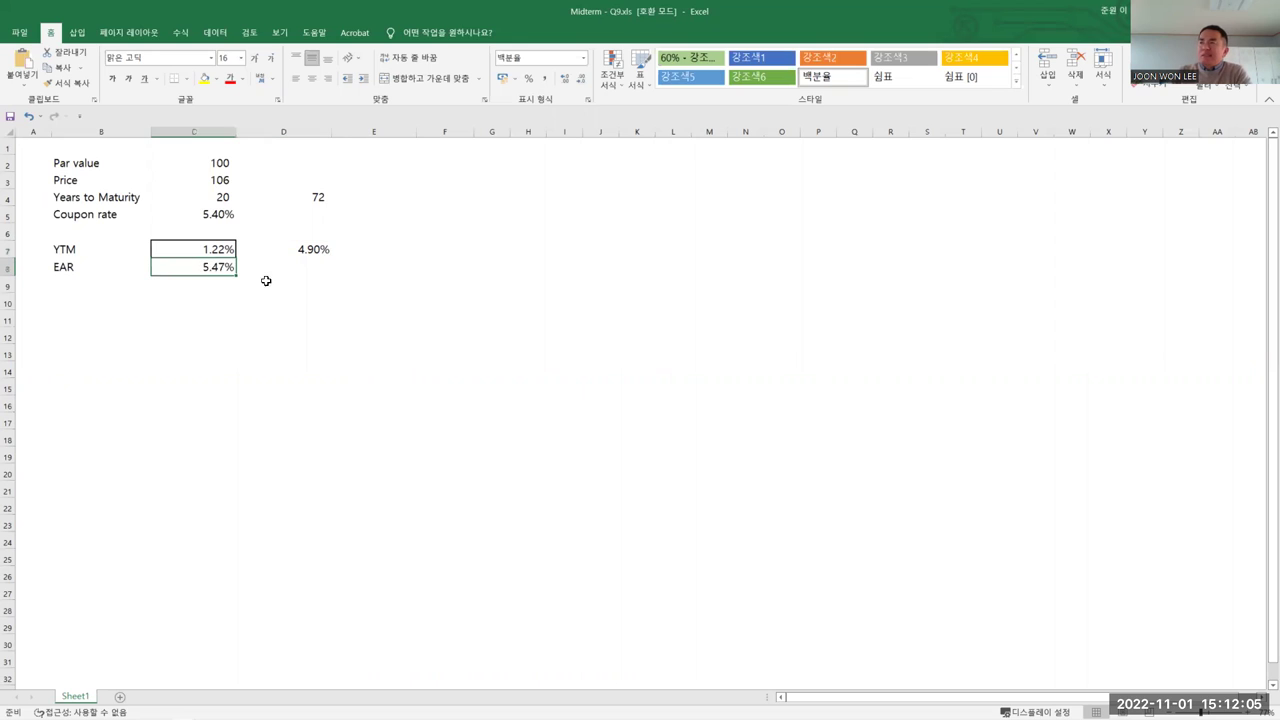
double_click(210, 267)
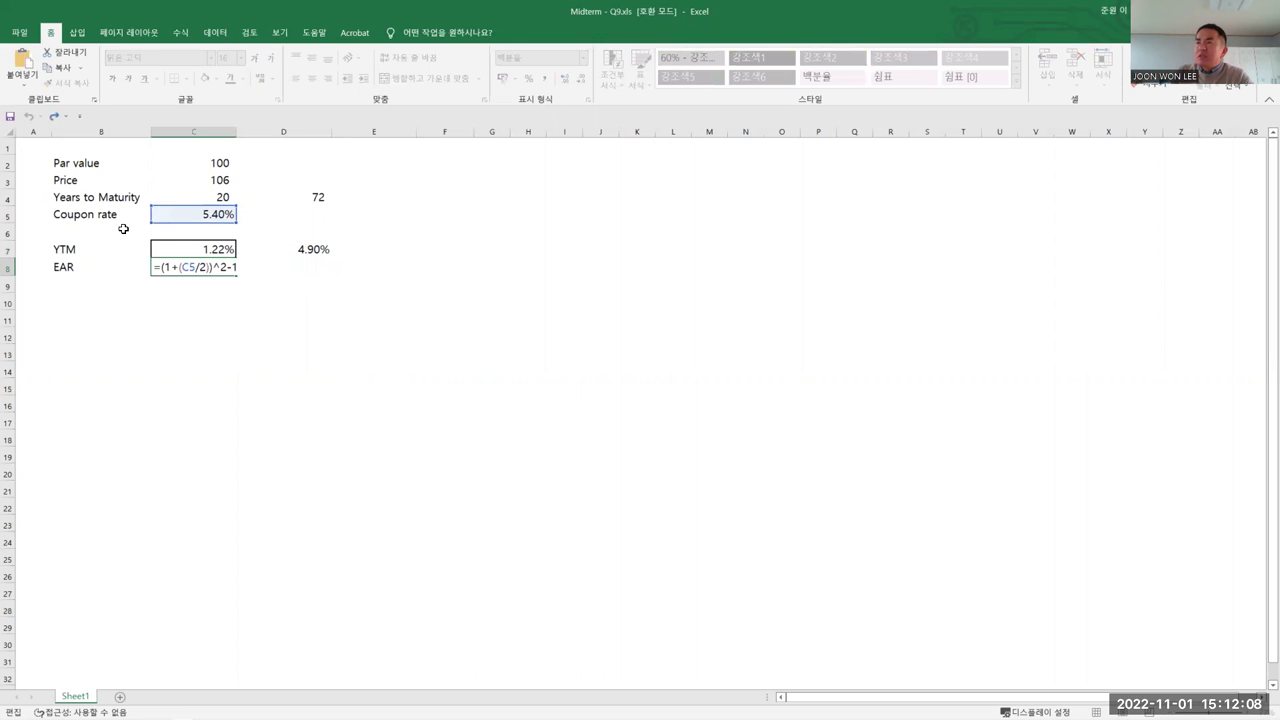
click(204, 267)
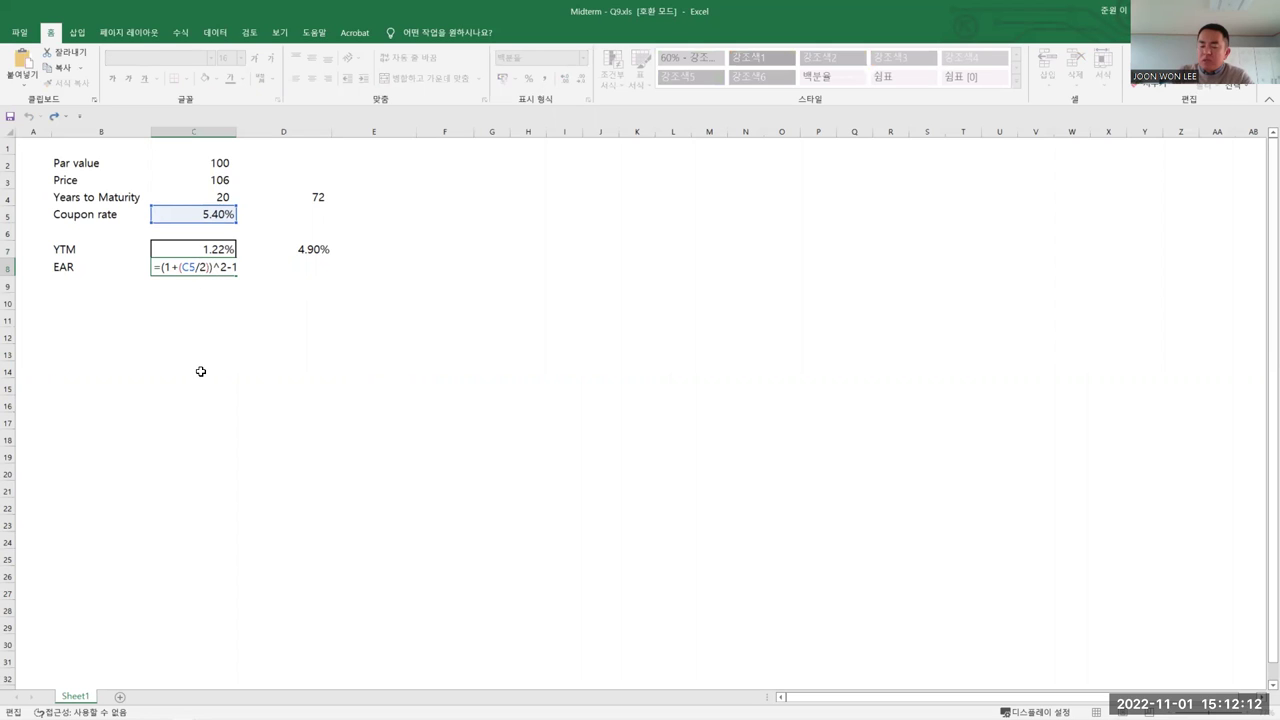
key(BackSpace)
text(4)
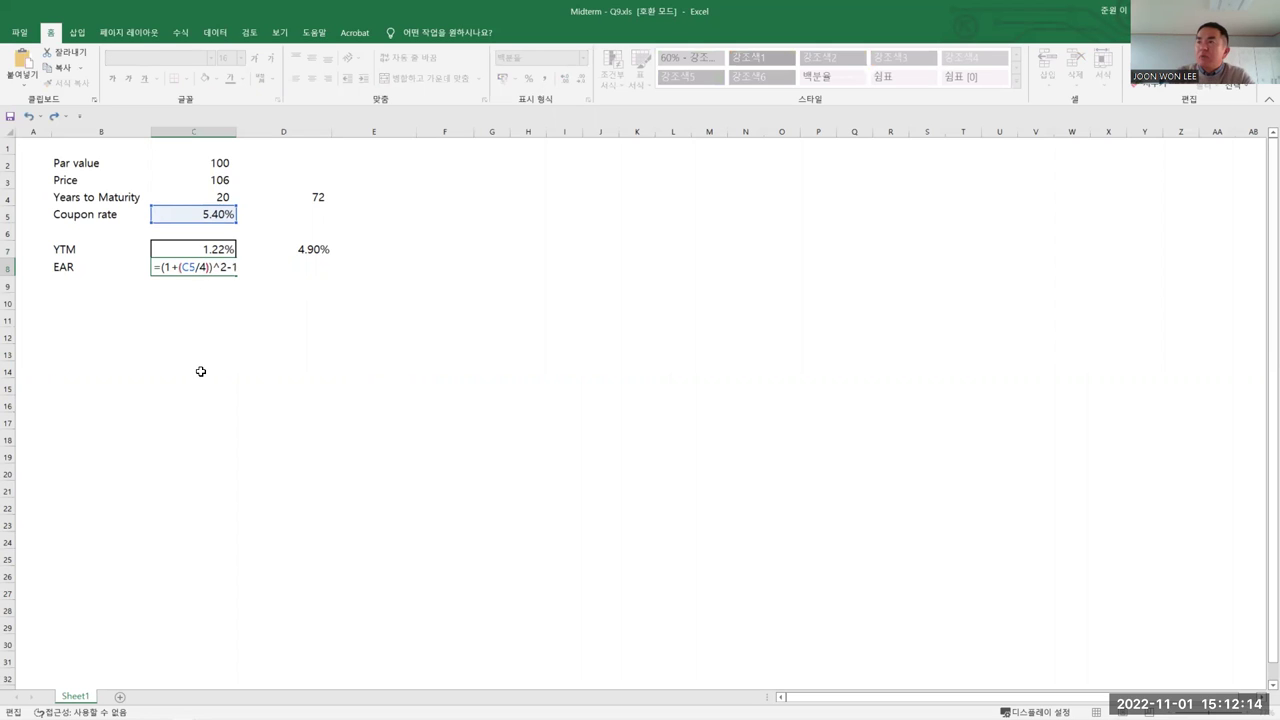
key(BackSpace)
text(4)
key(Return)
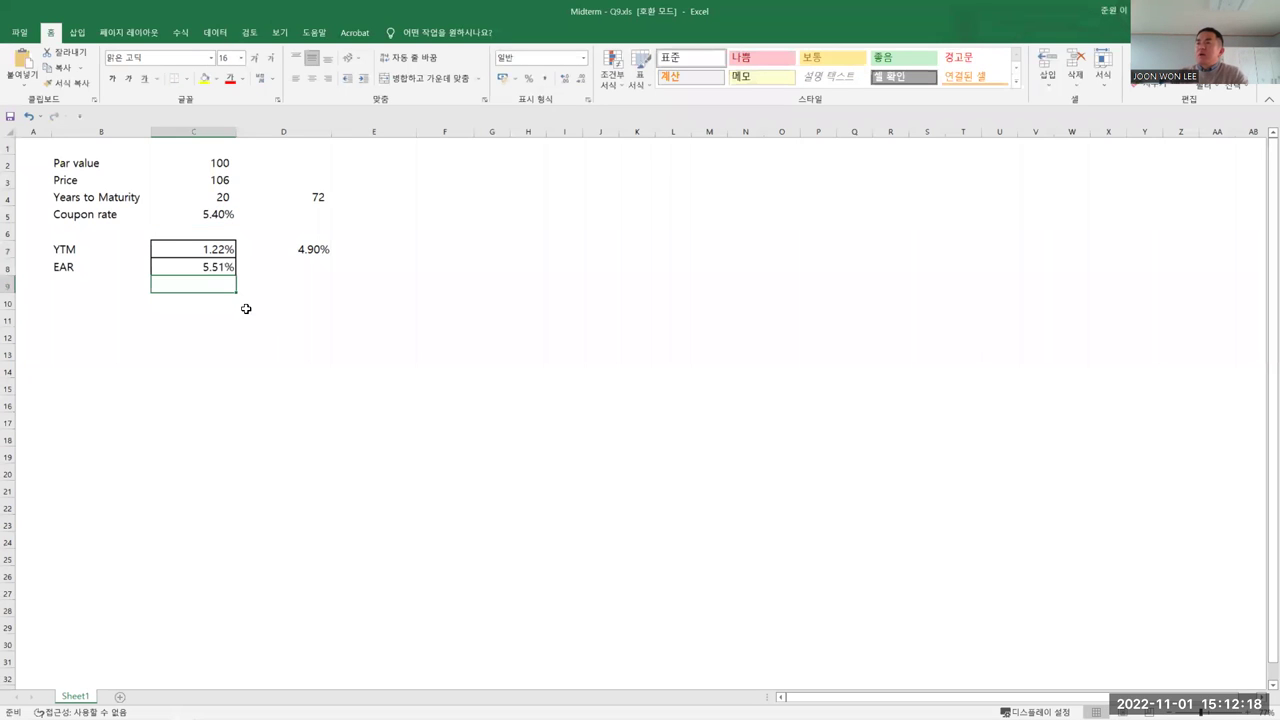
click(172, 268)
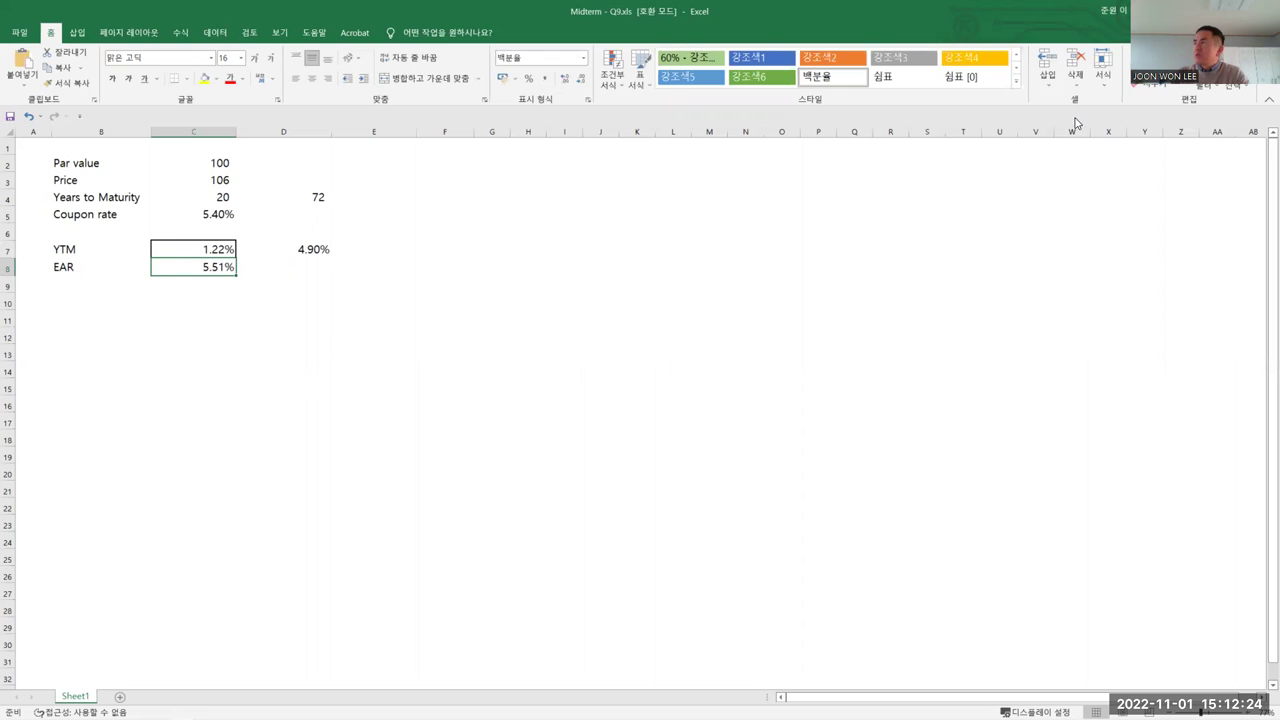
- Repeatedly show extra decimal places for the annualized YTM in D7 and restore two decimals to demonstrate the rounding
click(264, 270)
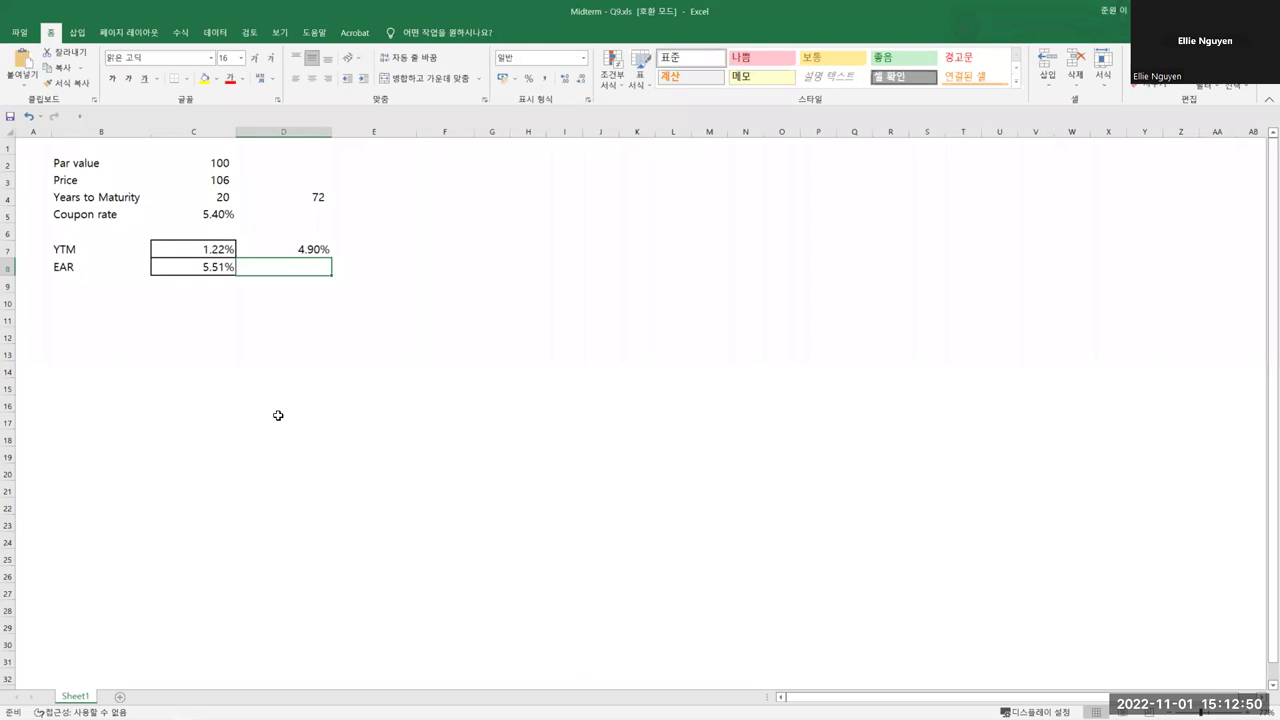
click(303, 249)
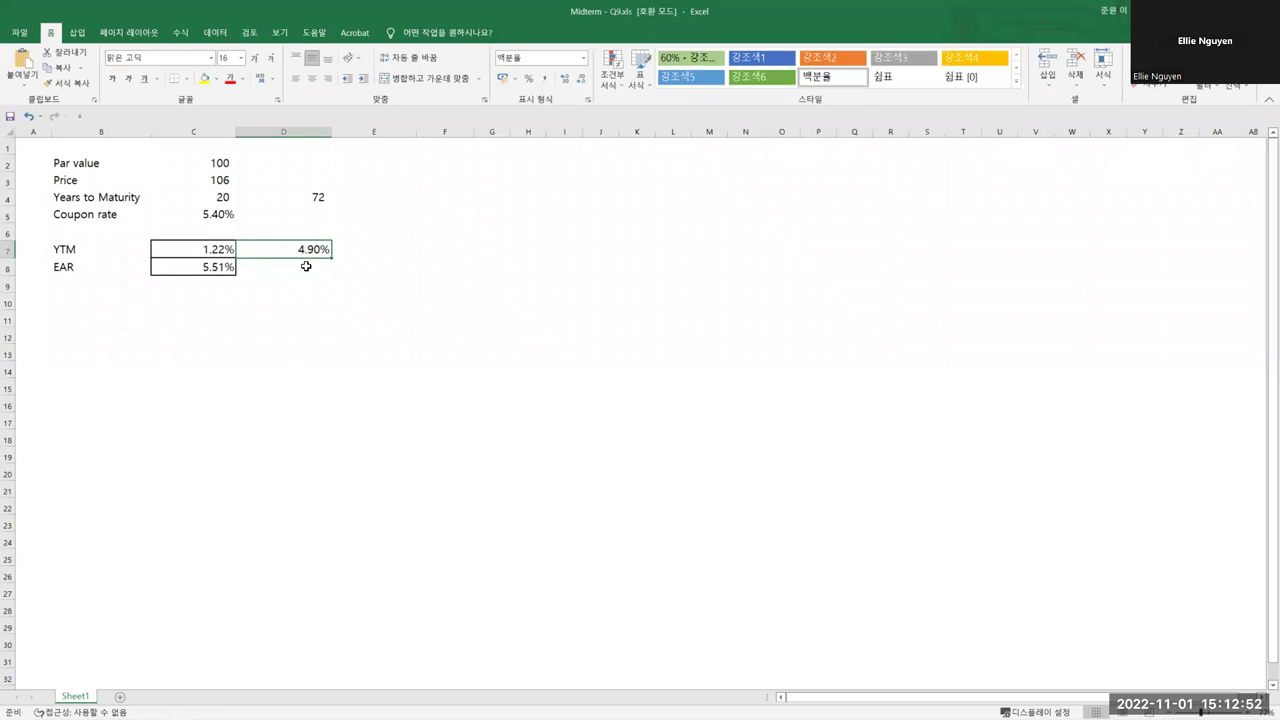
click(307, 266)
click(306, 237)
click(309, 249)
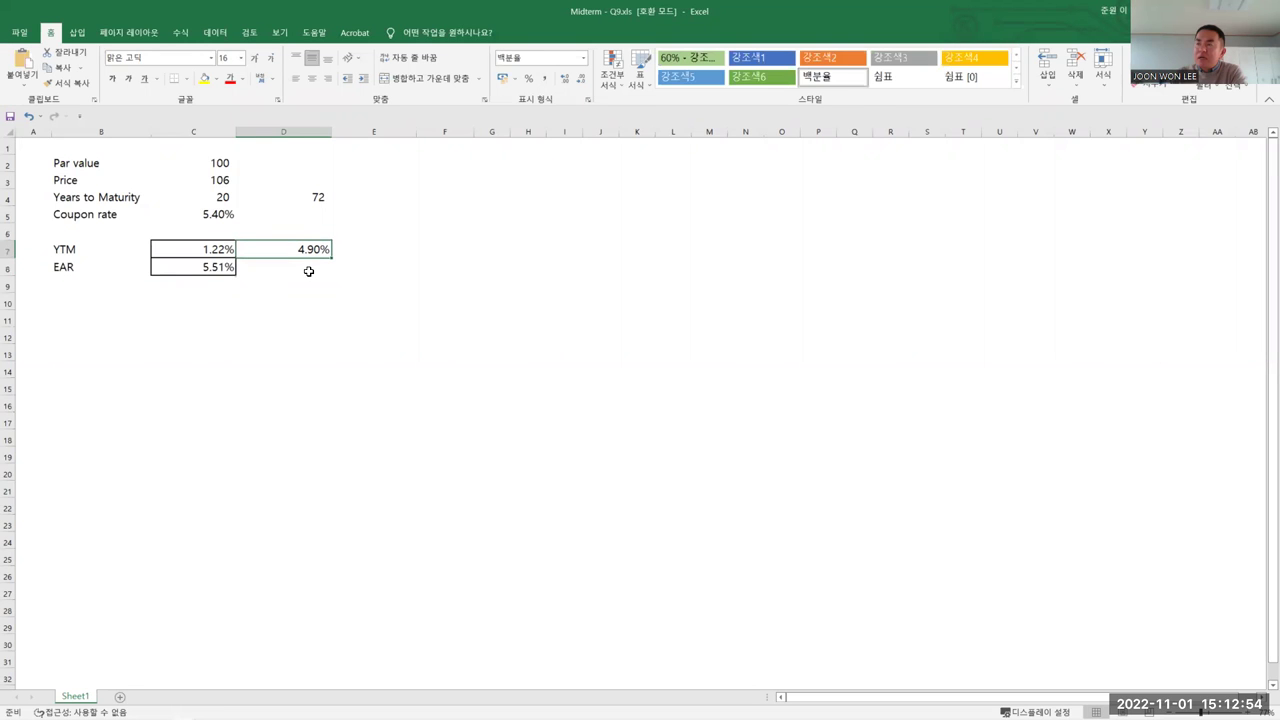
click(562, 80)
click(578, 80)
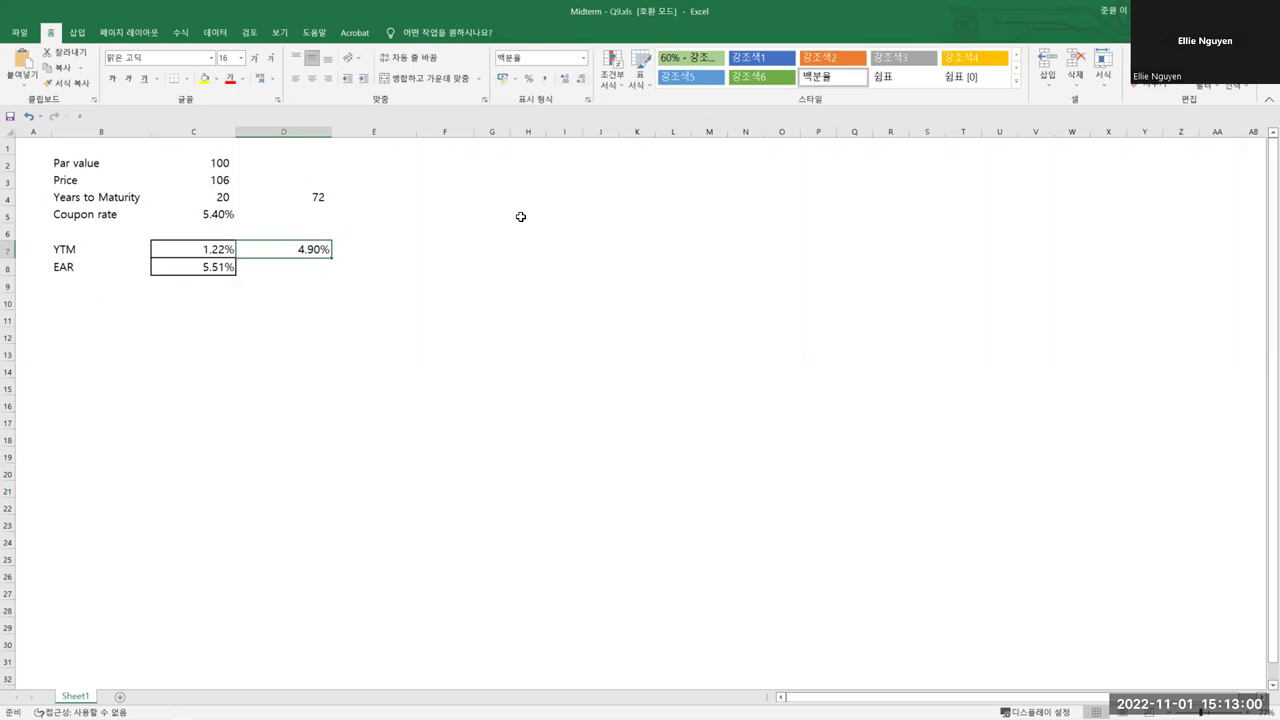
click(564, 79)
click(564, 80)
click(578, 80)
click(578, 80)
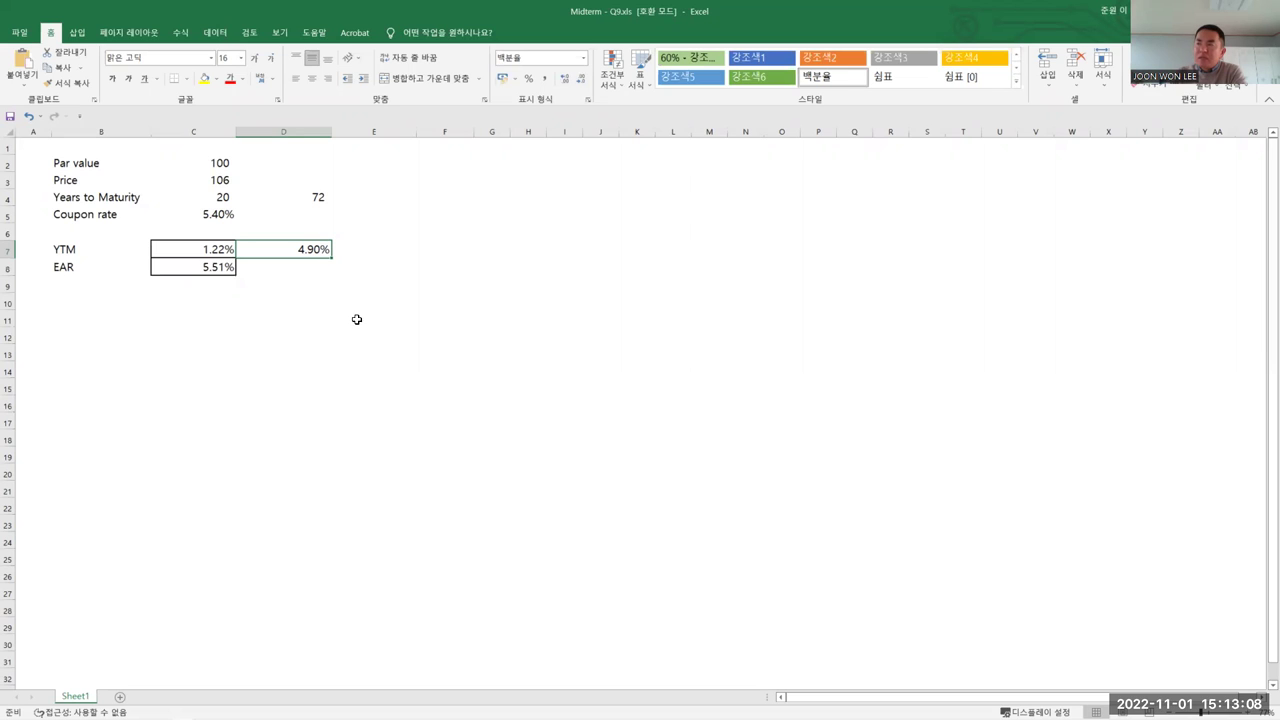
click(564, 80)
click(564, 80)
click(578, 80)
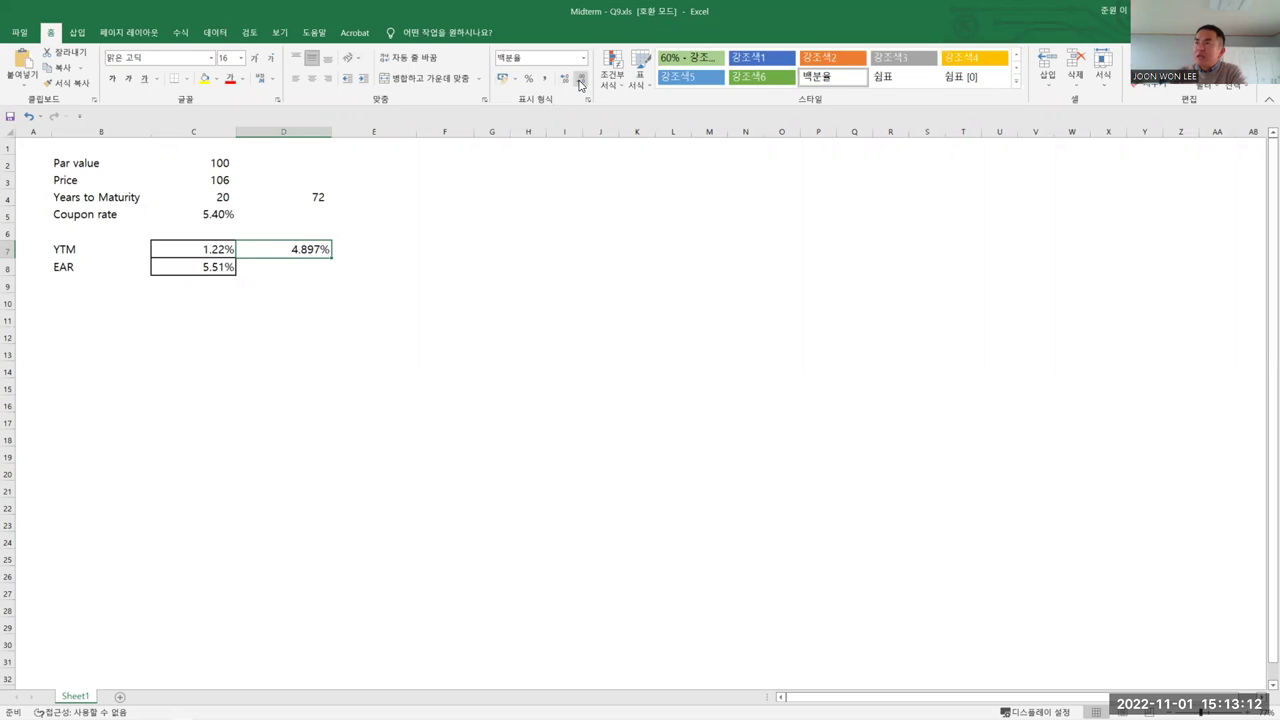
click(578, 80)
click(563, 80)
click(579, 80)
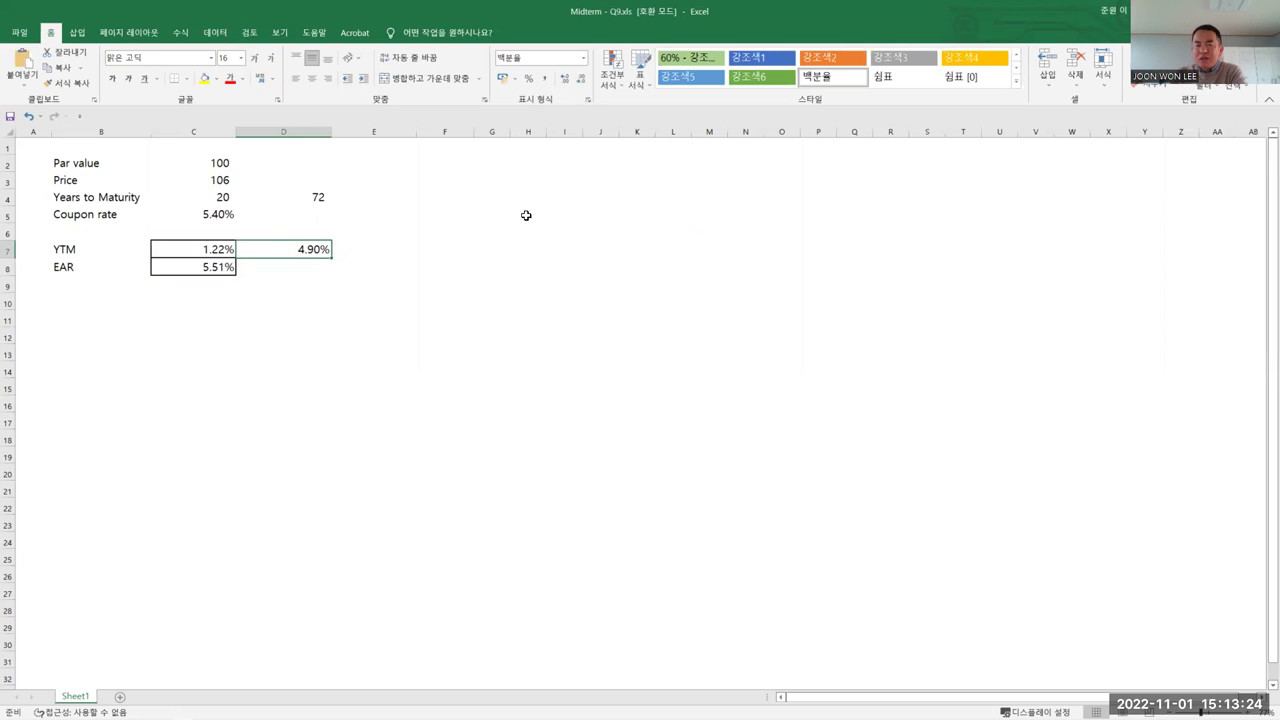
click(562, 80)
click(562, 80)
click(582, 80)
click(582, 80)
- Show two extra decimal places for the EAR in C8 and restore the two-decimal display
click(228, 266)
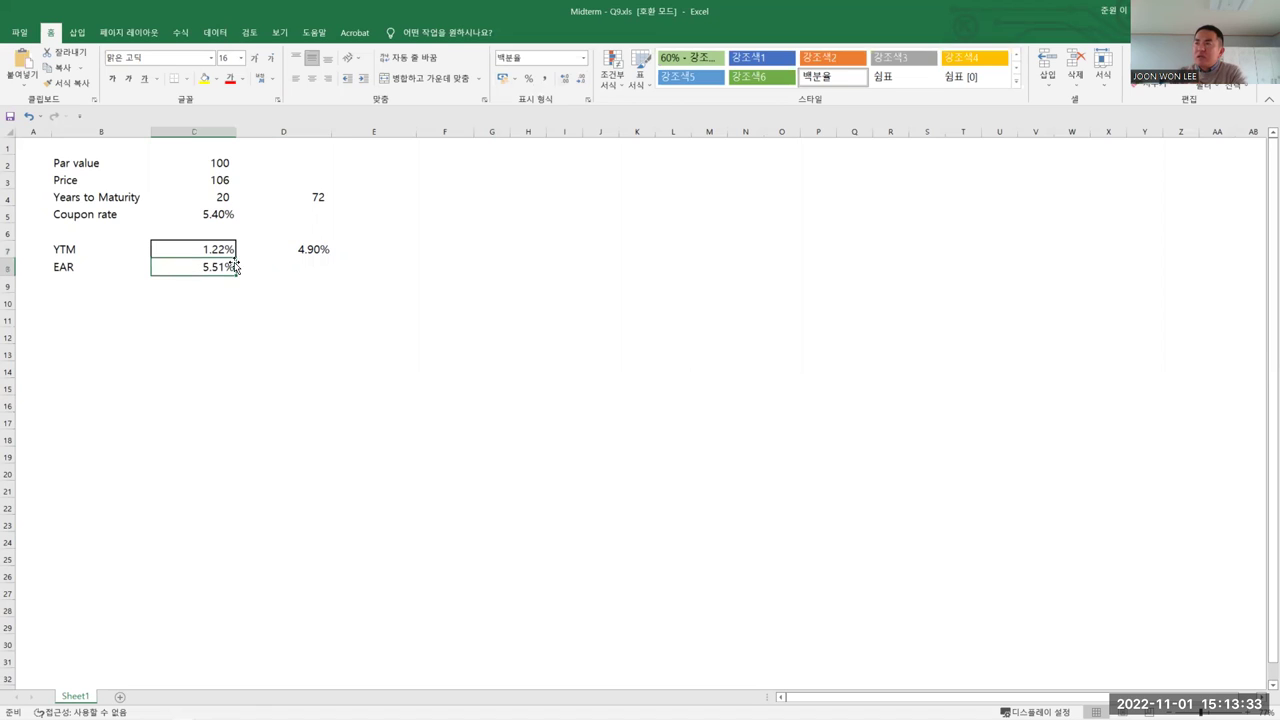
click(565, 79)
click(565, 79)
click(580, 80)
click(580, 80)
click(397, 437)
click(227, 267)
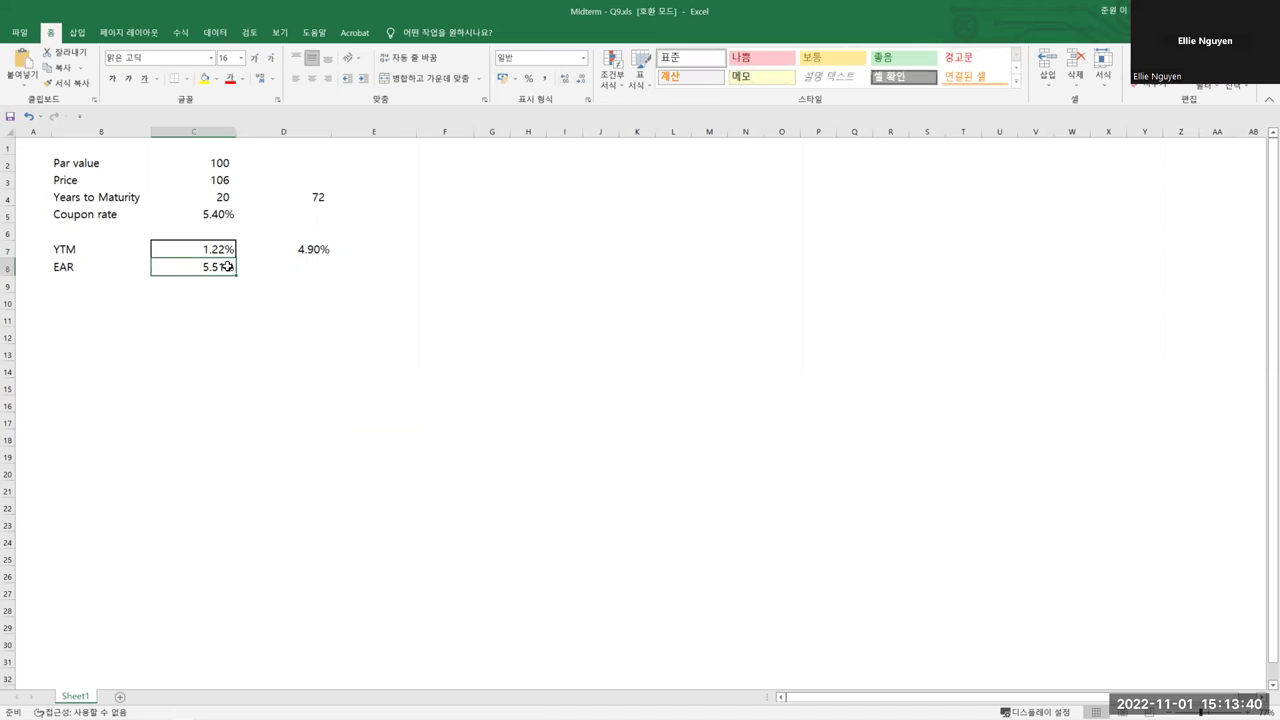
- Inspect the EAR formula in C8 without editing it and select the YTM cell C7
double_click(213, 267)
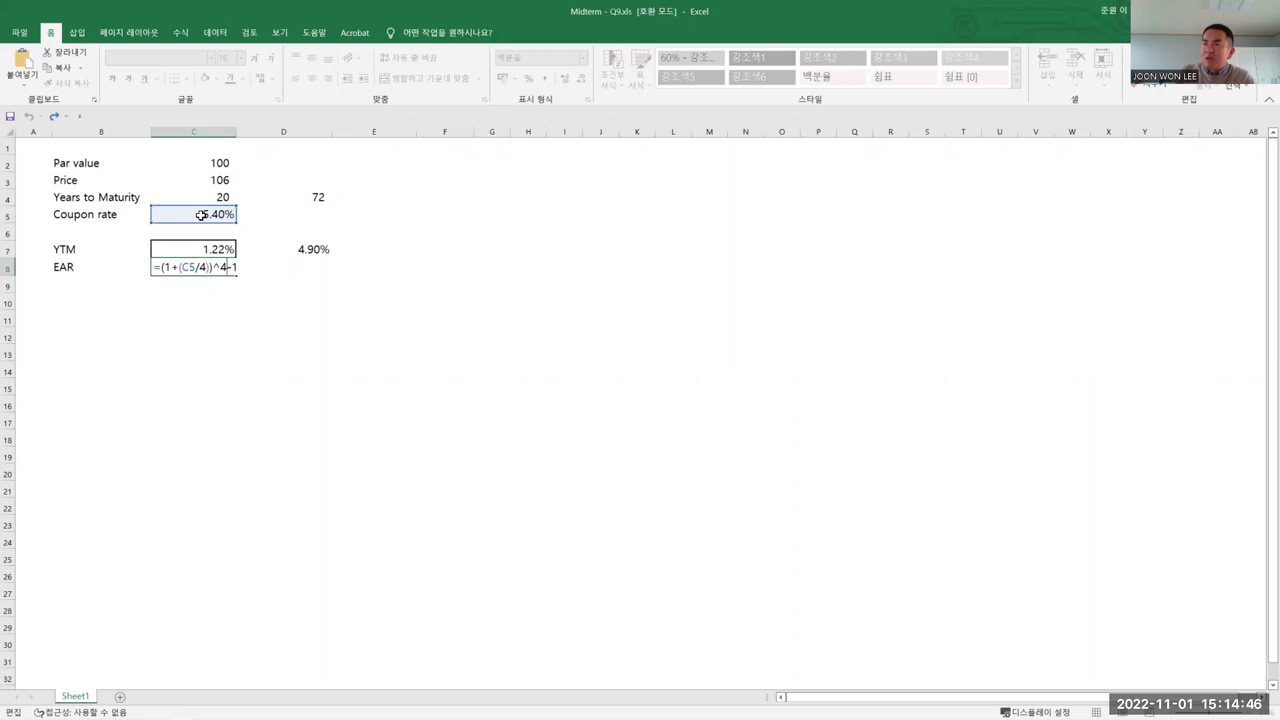
key(ctrl+Return)
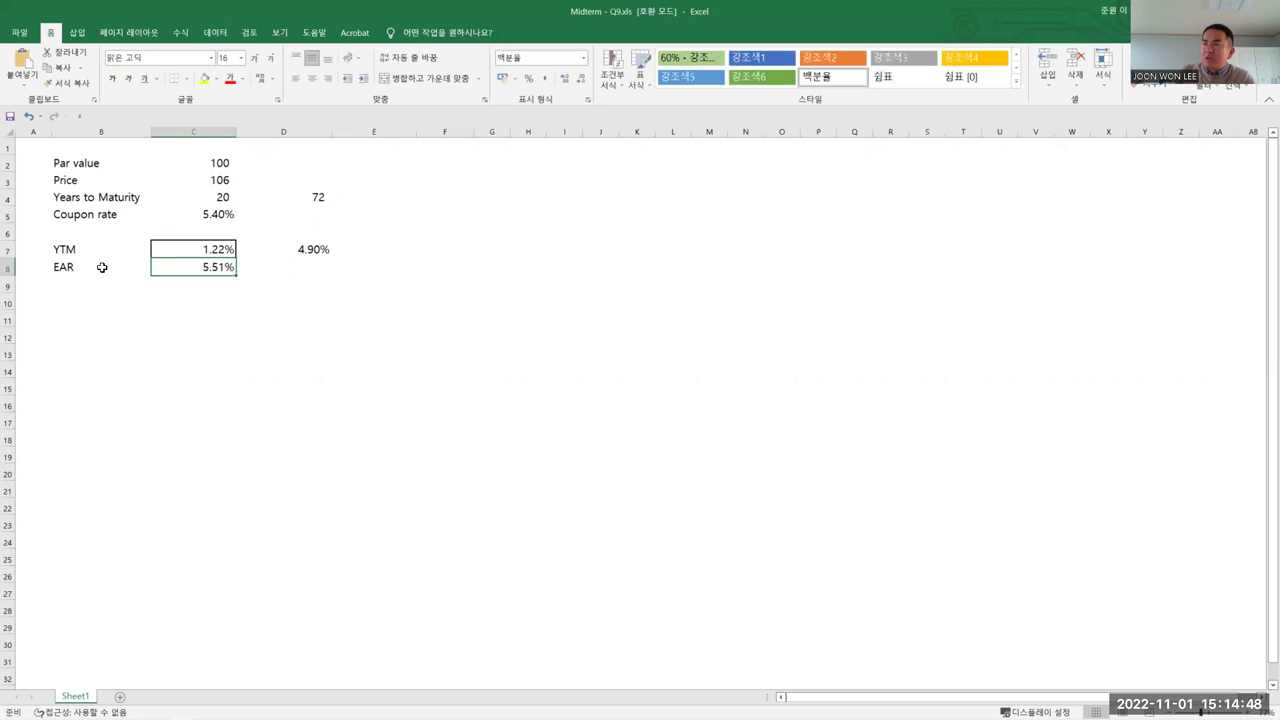
click(191, 246)
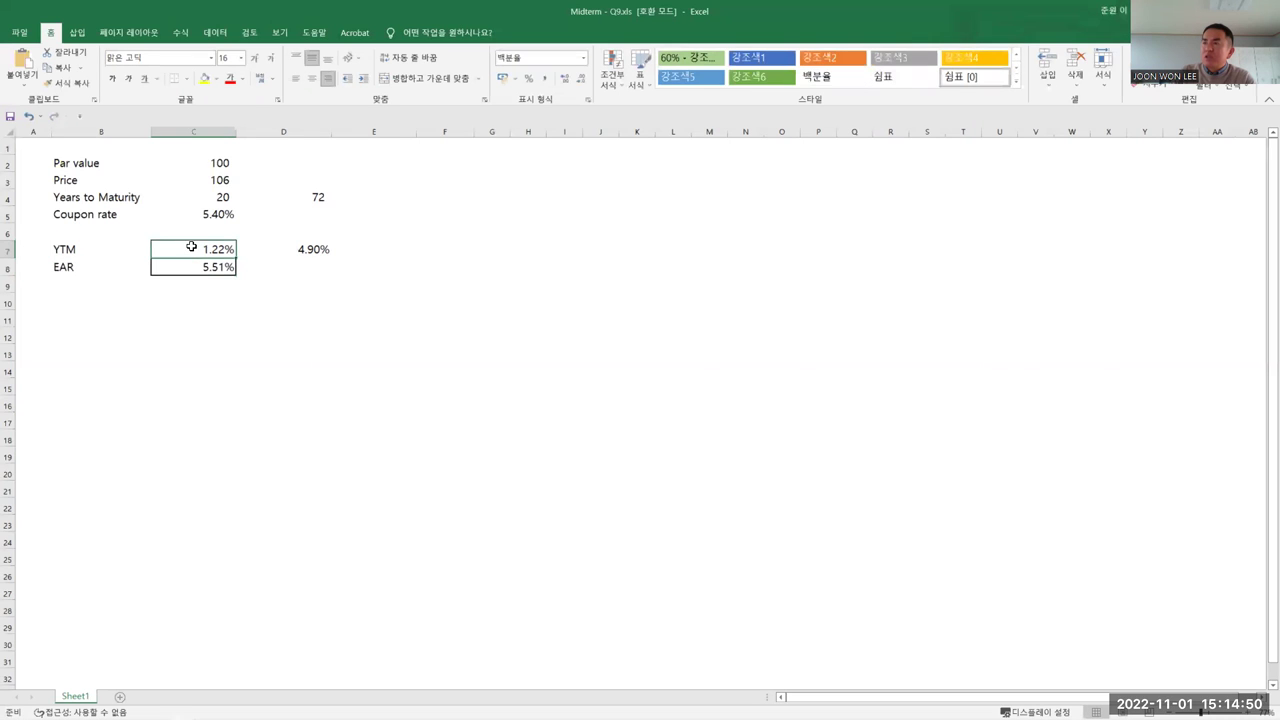
- Inspect the EAR cell C8 and the coupon rate cell C5 without editing them
click(205, 271)
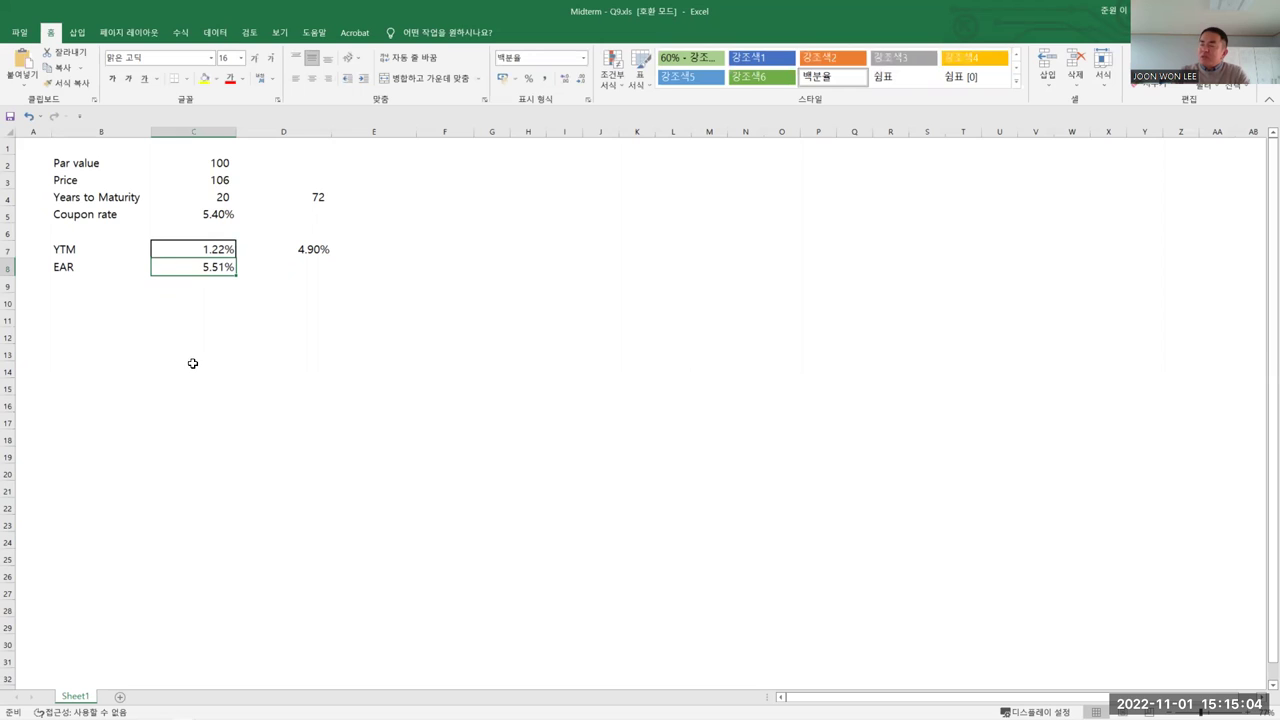
click(294, 262)
click(200, 265)
click(212, 218)
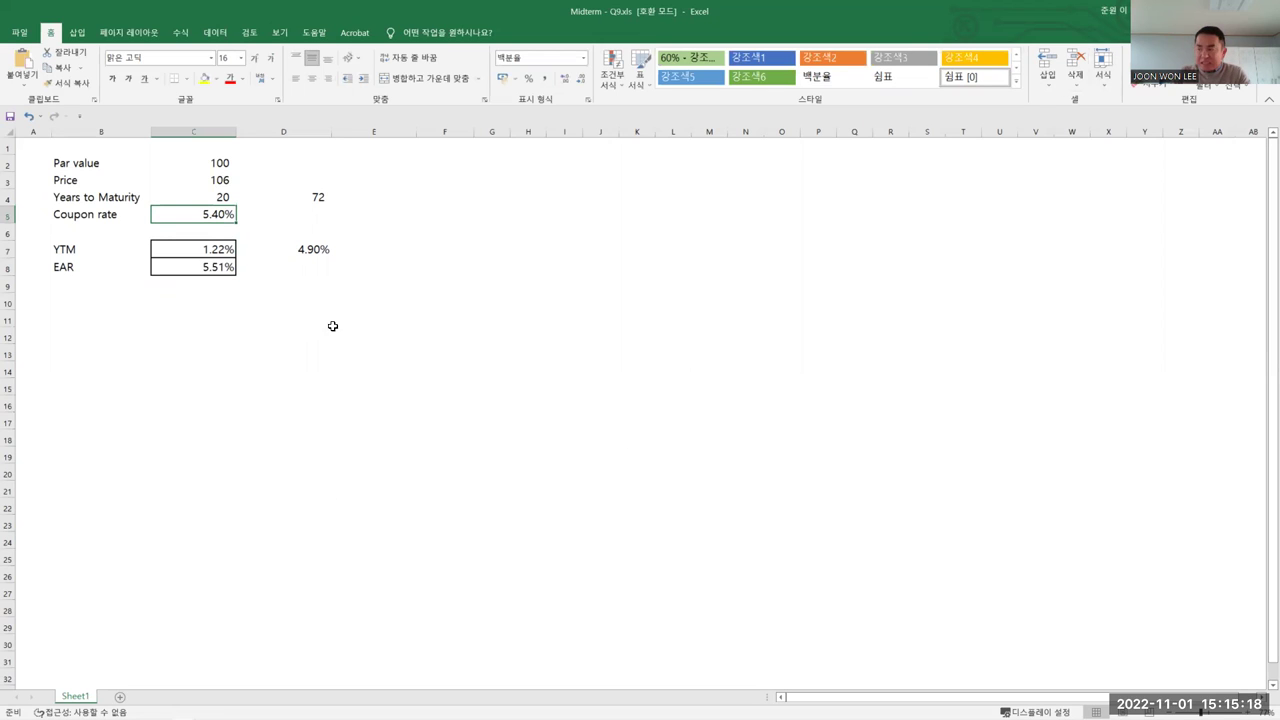
- Close the bond workbook to return to the slide show and advance to question 10
mouse_move(1105, 718)
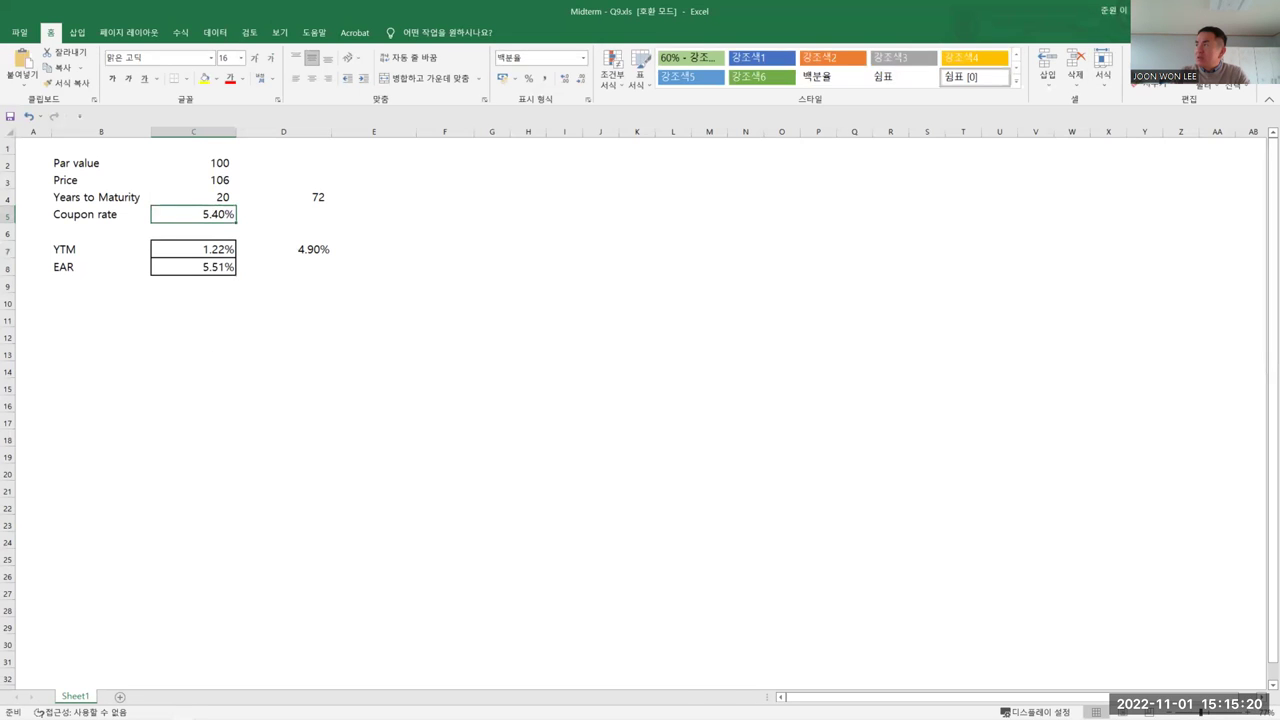
key(alt+F4)
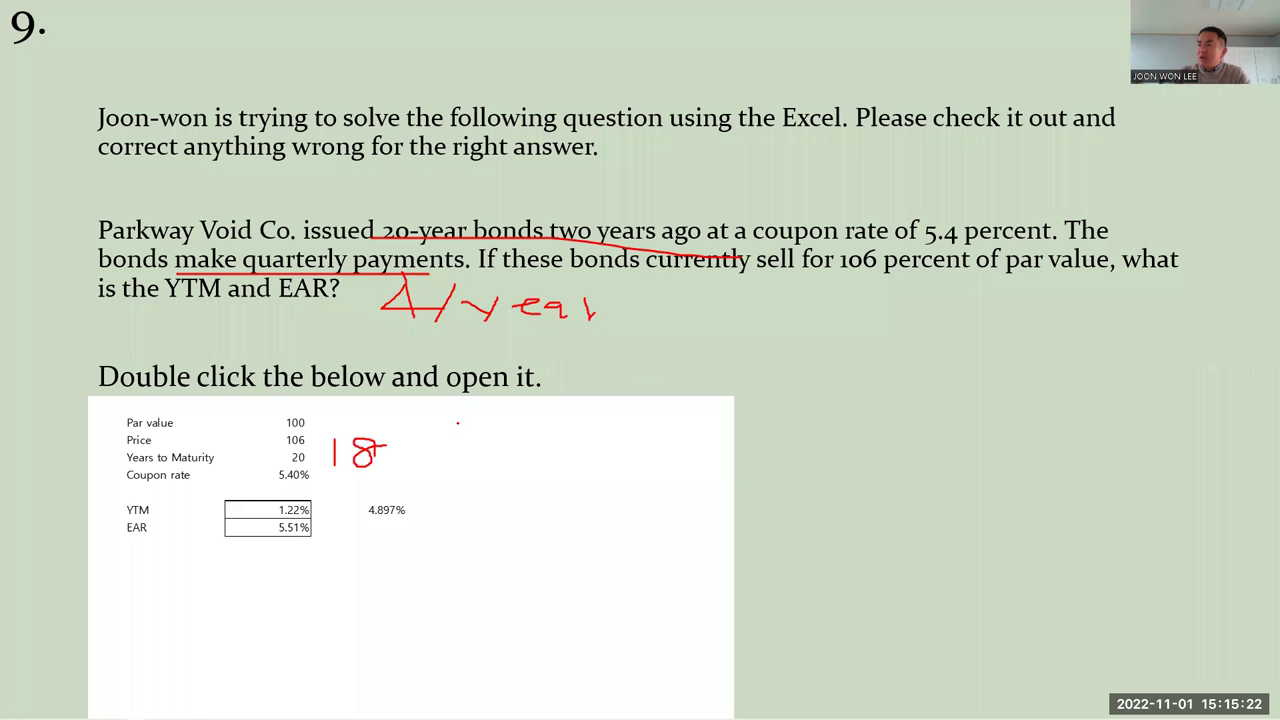
key(Right)
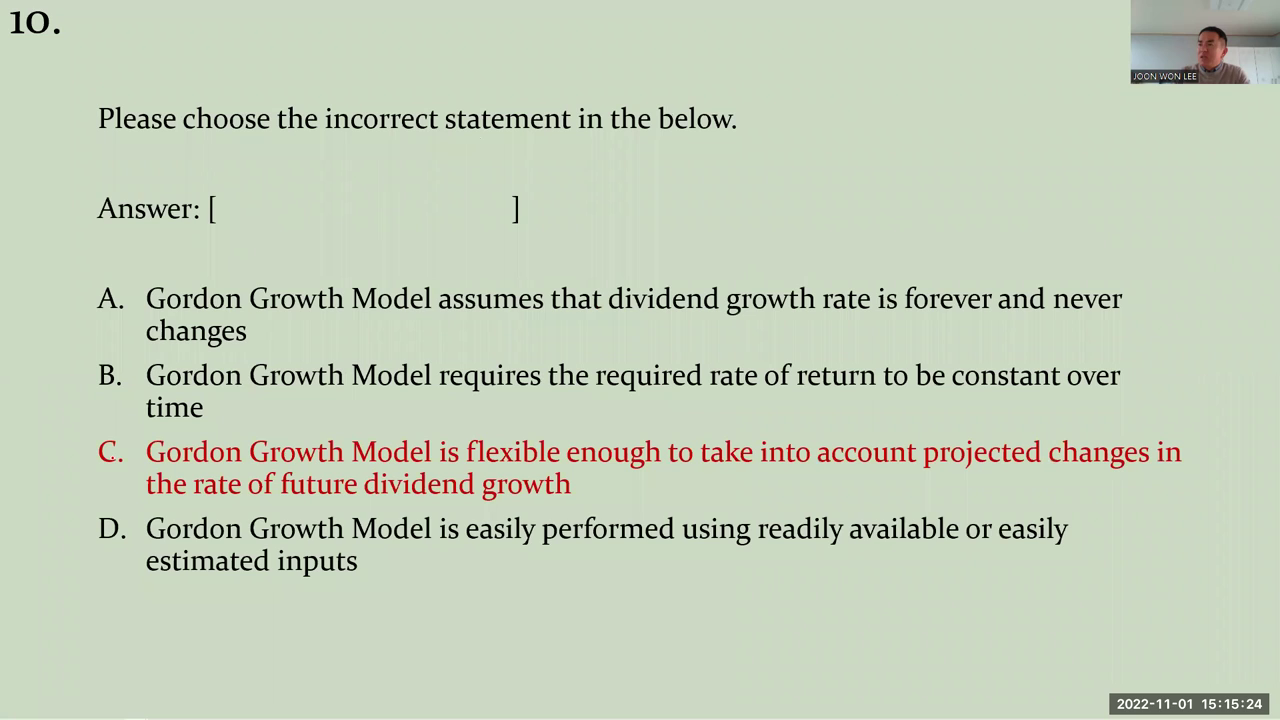
- Underline the key phrases of statement C on the Gordon Growth Model in red ink and circle its letter as the answer
mouse_move(150, 466)
mouse_down()
mouse_move(428, 451)
mouse_move(648, 465)
mouse_up()
drag(752, 465, 1164, 476)
drag(142, 508, 620, 500)
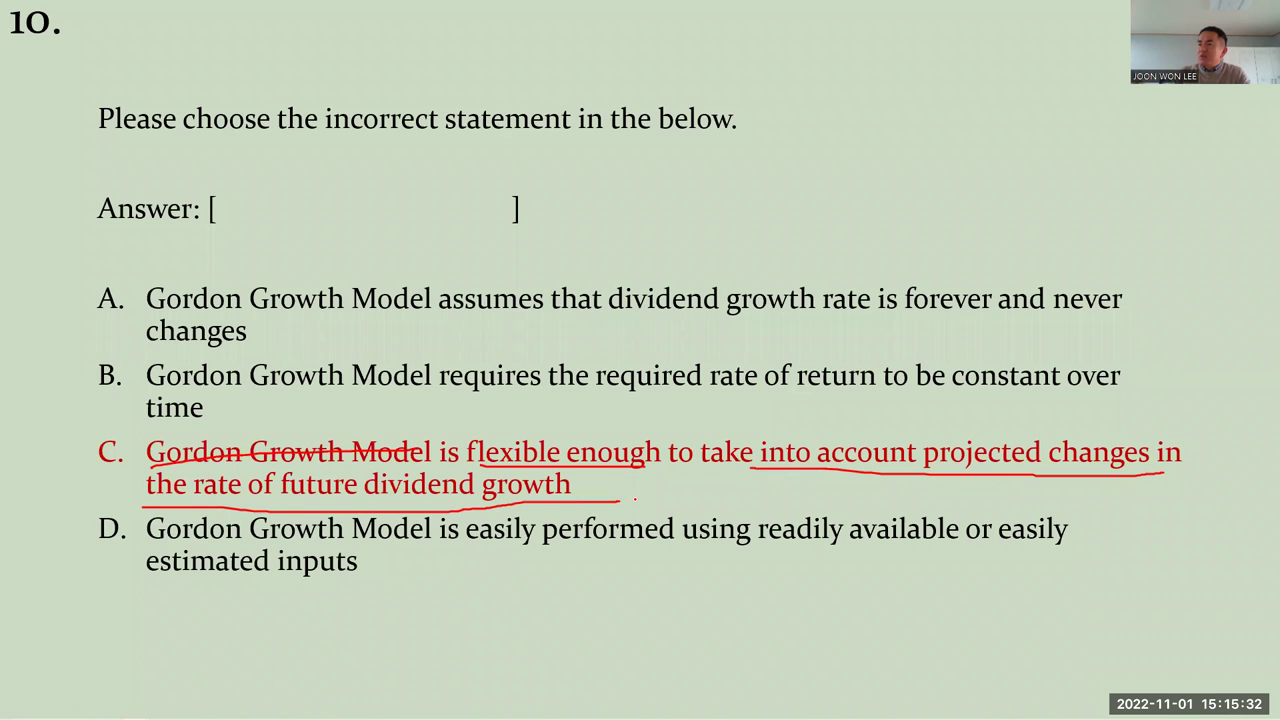
mouse_move(114, 490)
mouse_down()
mouse_move(80, 462)
mouse_move(128, 477)
mouse_up()
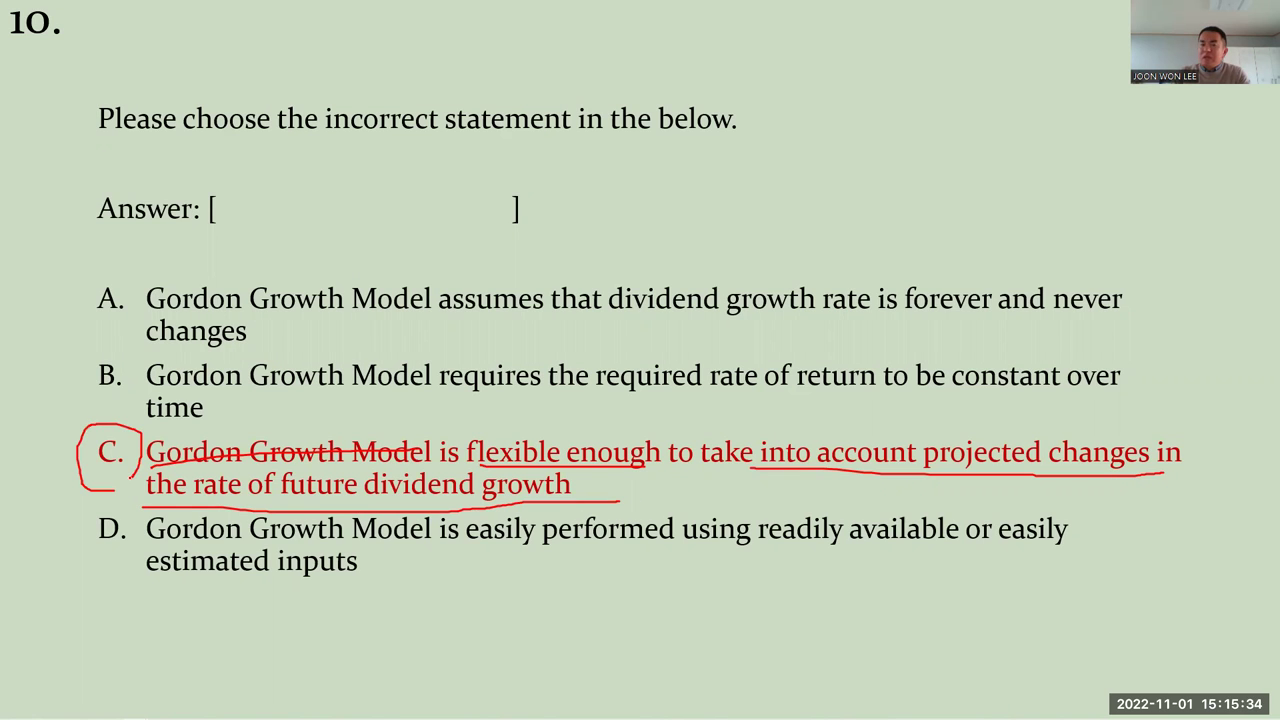
- Review the earlier annotated question slides, going back past questions 8 and 4 and forward again to question 5
key(Left)
key(Left)
key(Left)
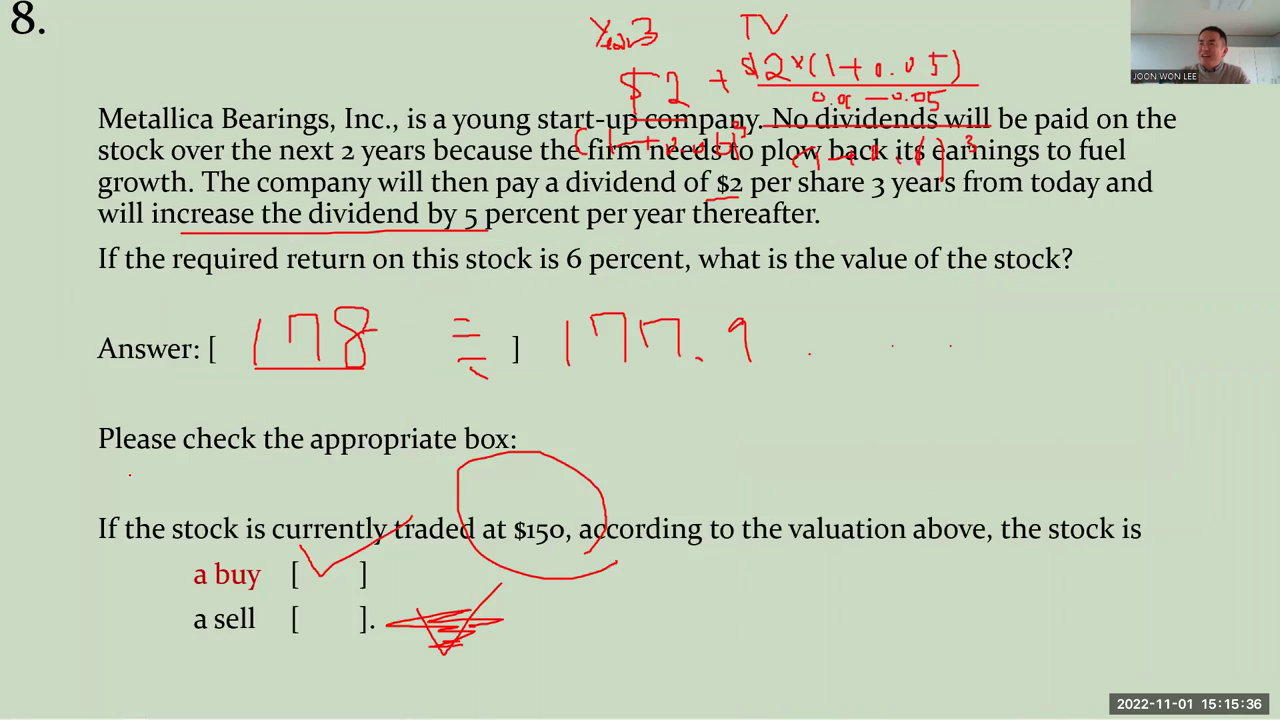
key(Left)
key(Left)
key(Left)
key(Left)
key(Right)
key(Right)
key(Left)
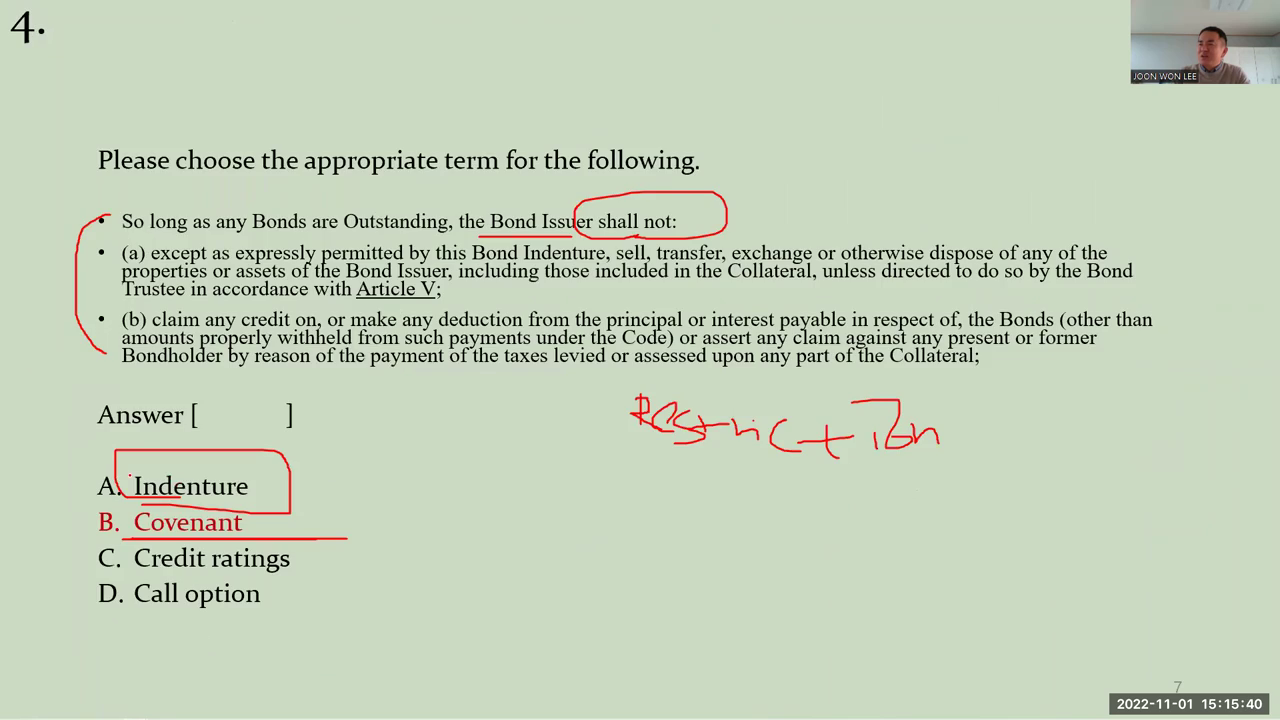
key(Left)
key(Right)
key(Right)
key(Right)
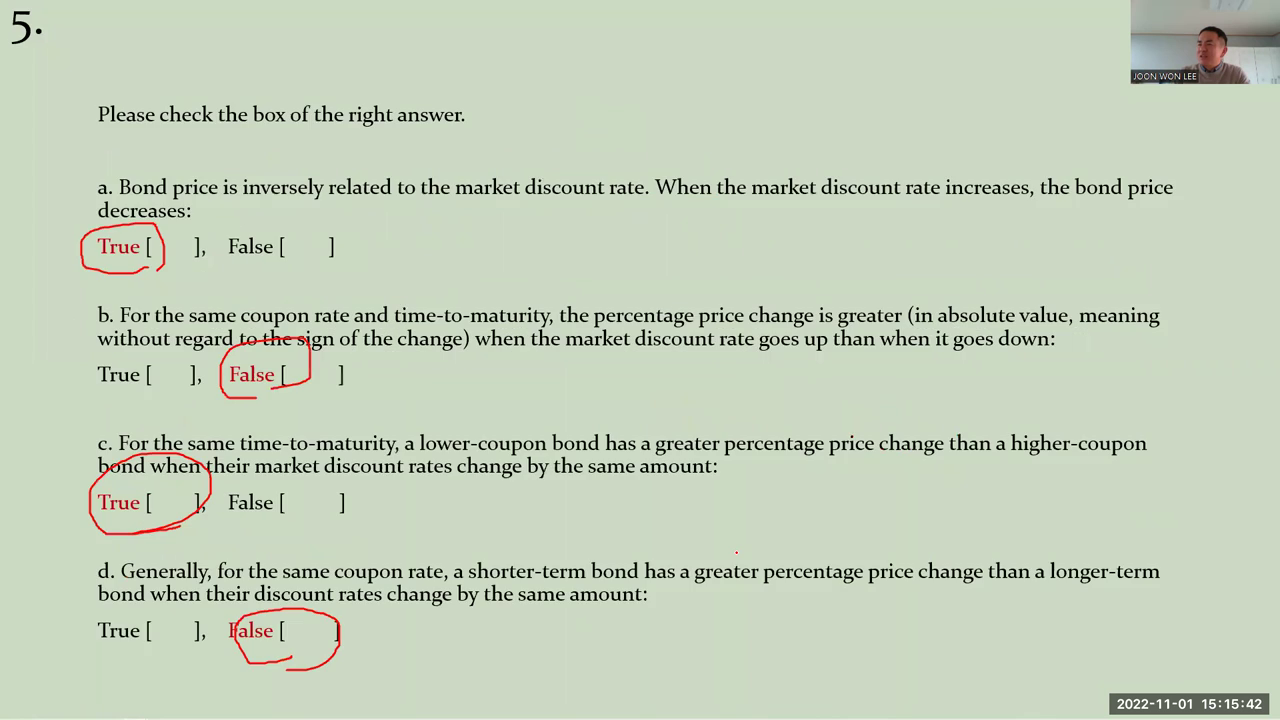